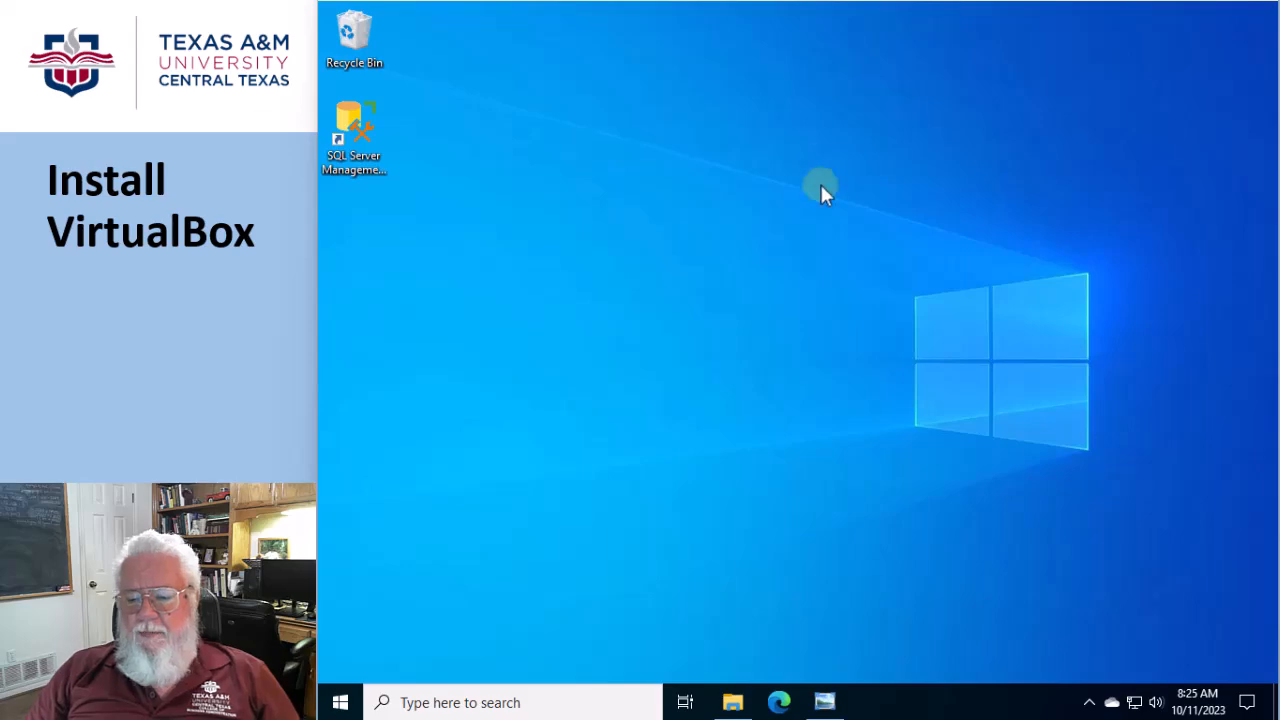
Show the BIOS_EnableVirt.jpg image and open the Windows Features list through Programs and Features in Control Panel
click(828, 703)
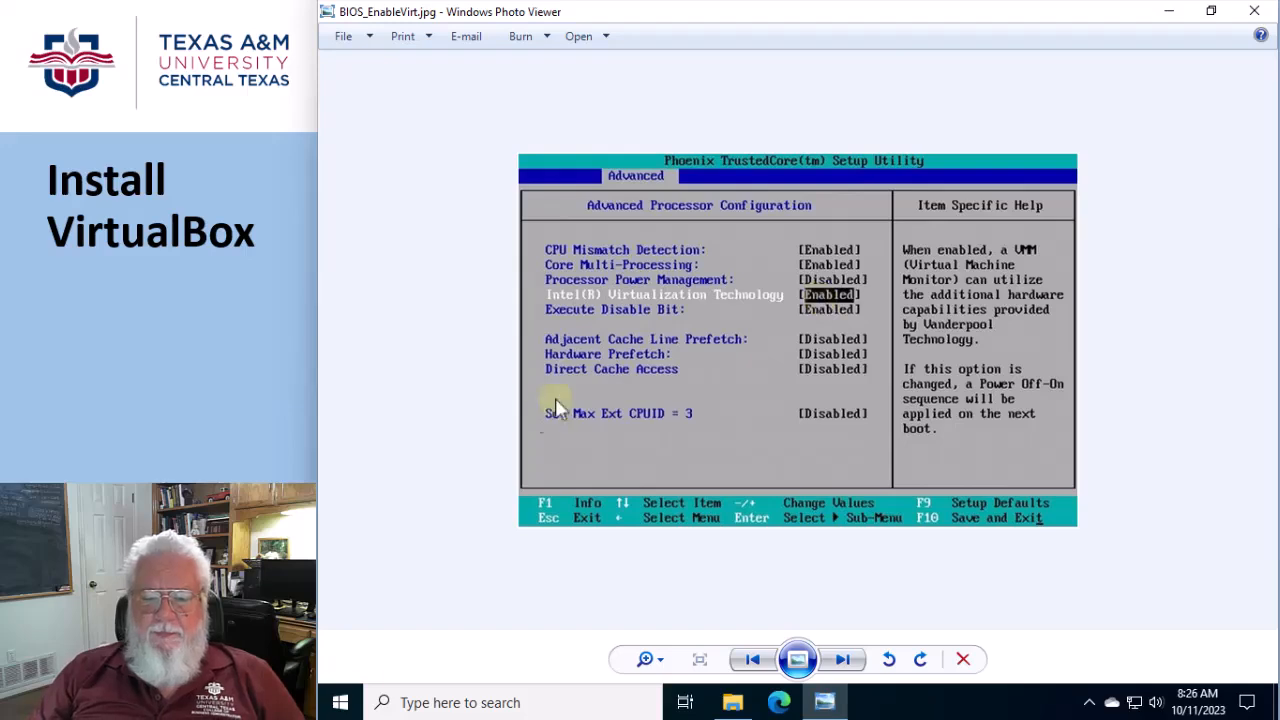
click(340, 705)
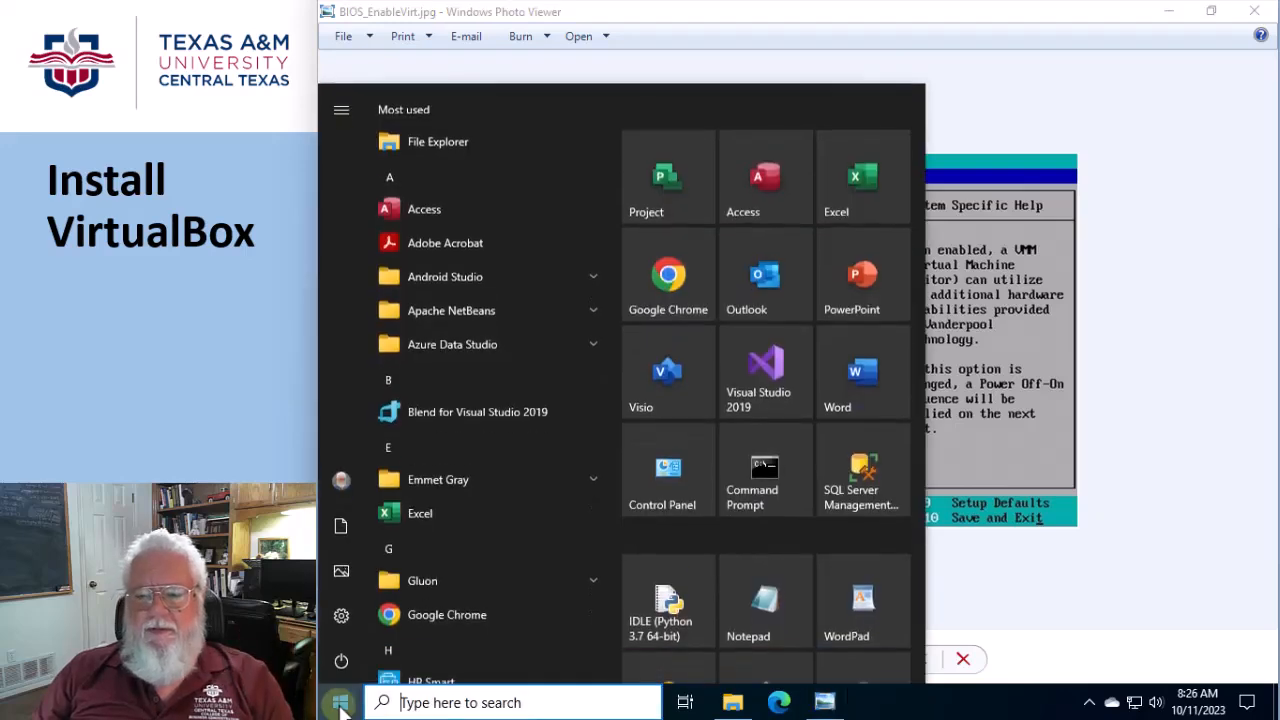
click(408, 703)
text(con)
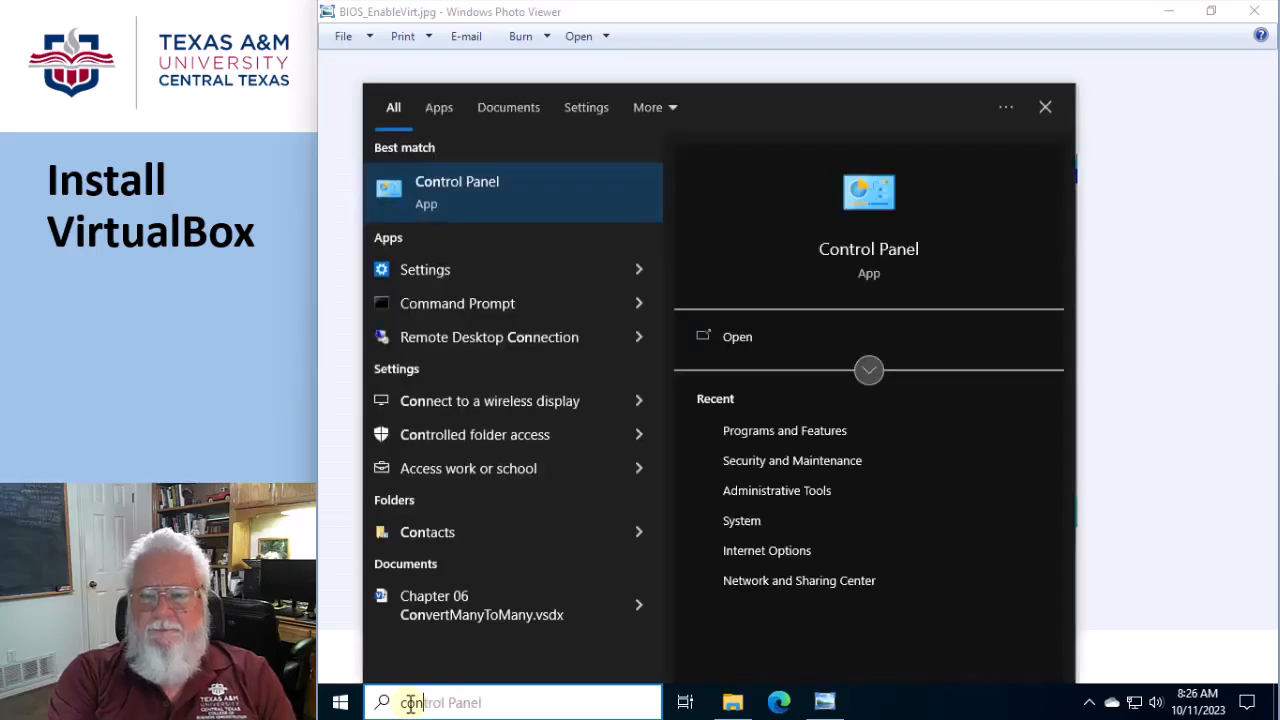
click(474, 189)
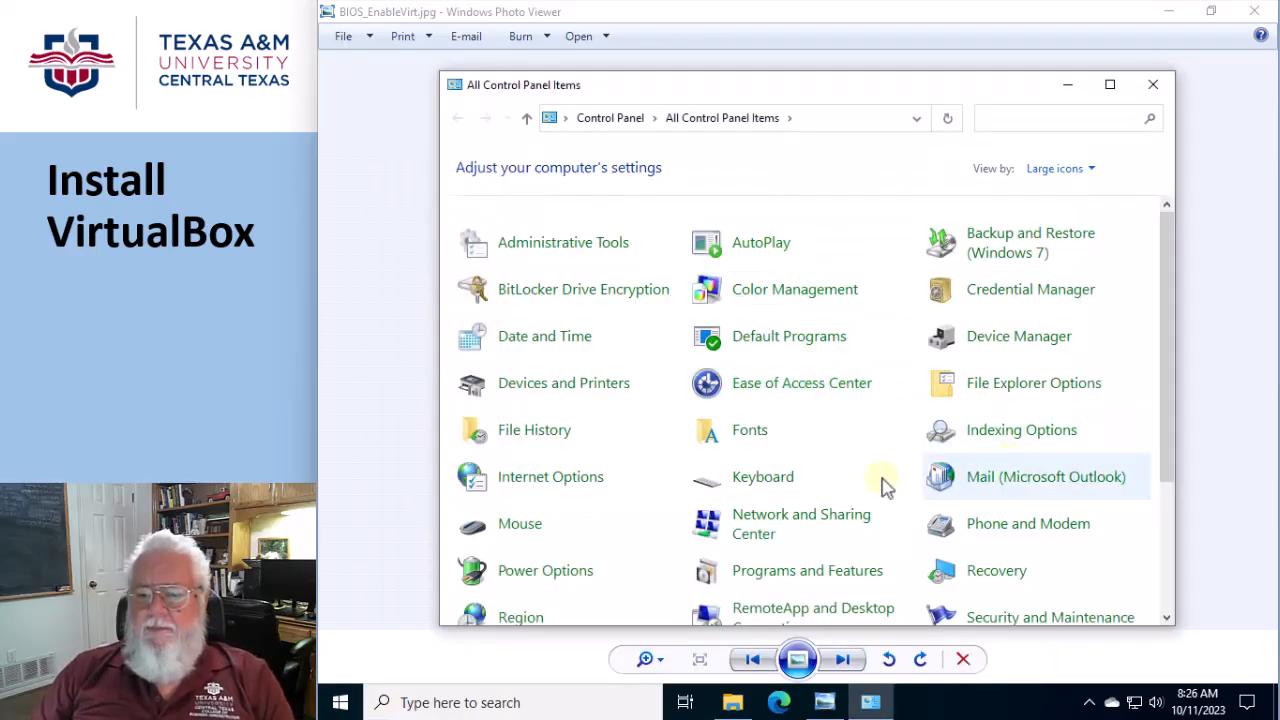
click(803, 572)
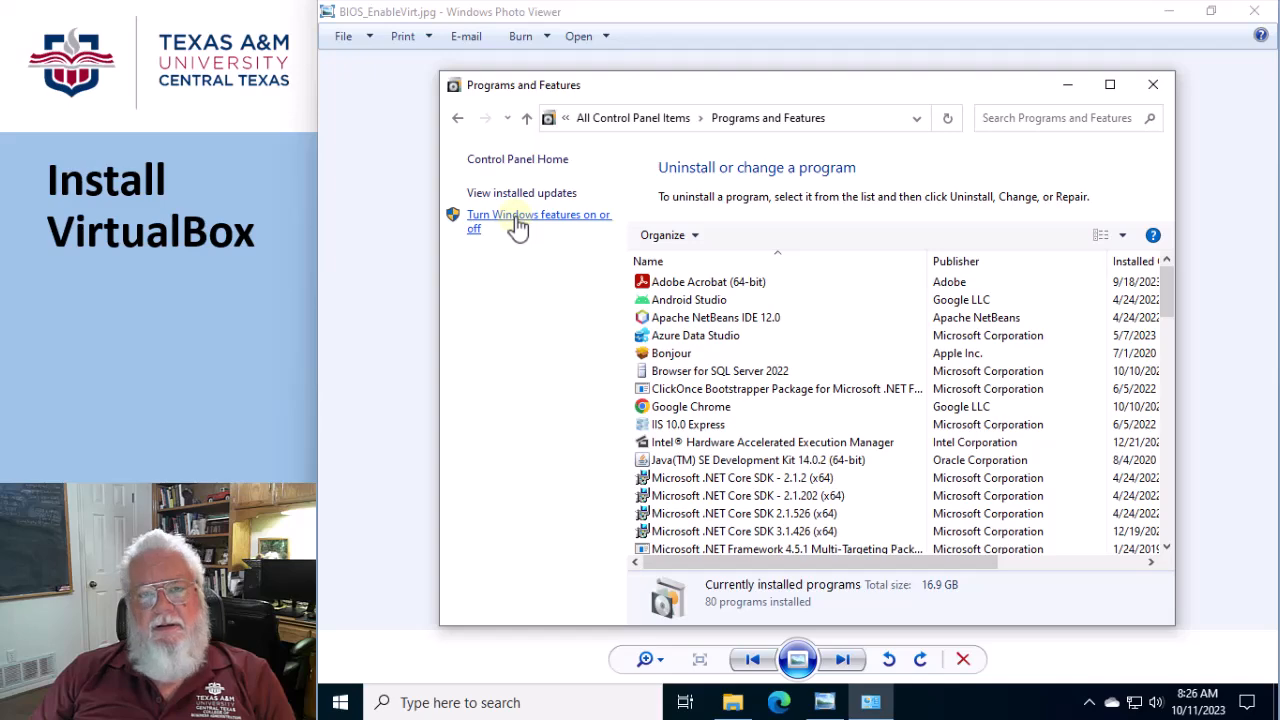
click(517, 227)
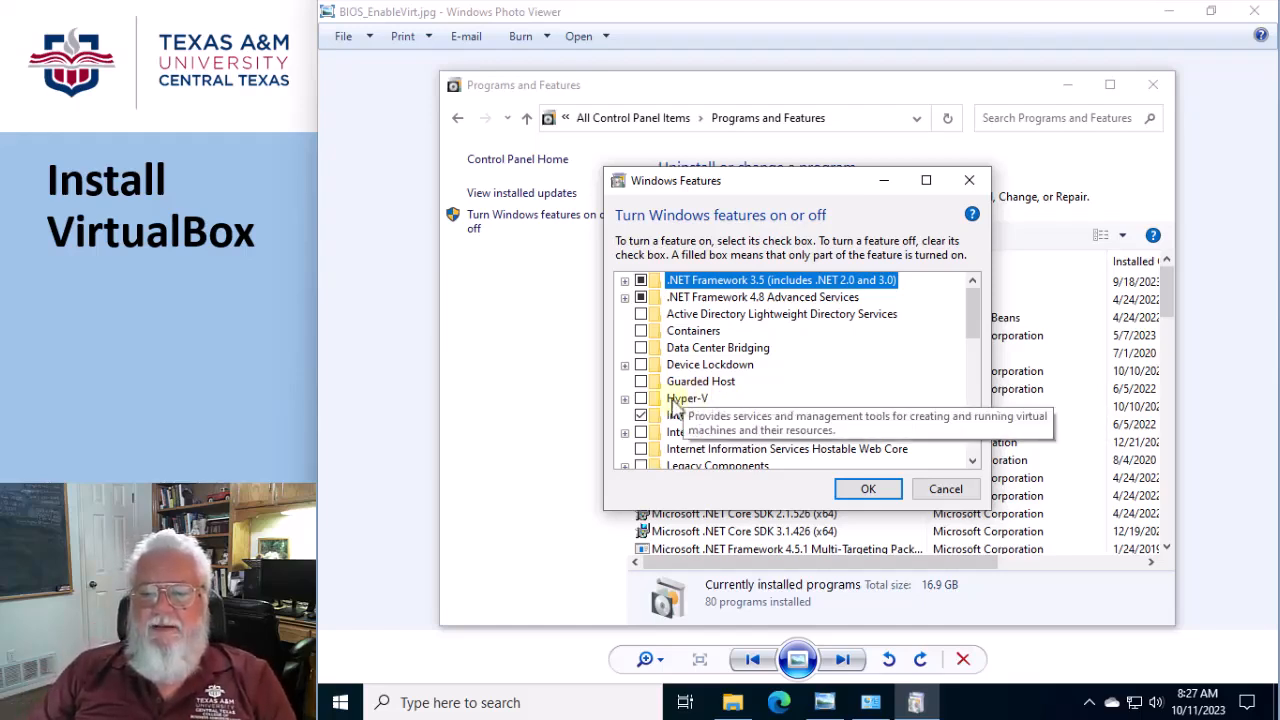
Check the Hyper-V, Virtual Machine Platform and Windows Hypervisor Platform entries in Windows Features, and close everything without changes
scroll(777, 392, down, 2)
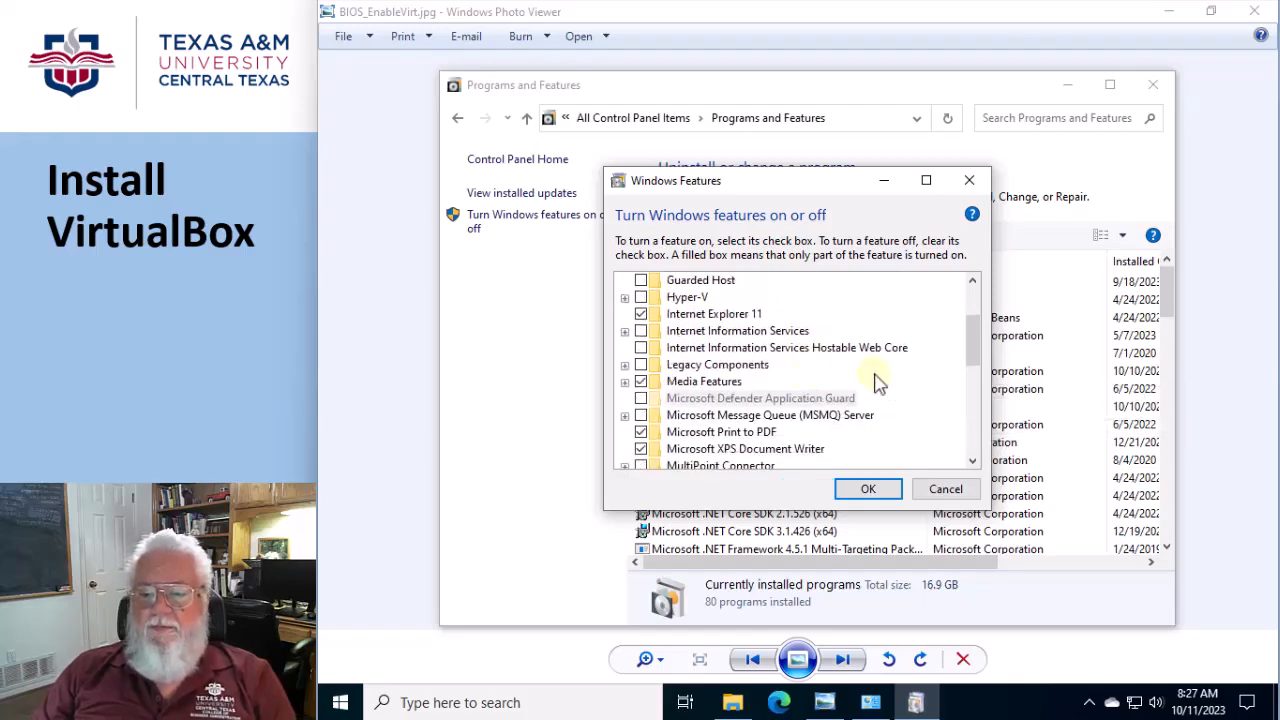
scroll(874, 381, down, 3)
scroll(874, 381, down, 1)
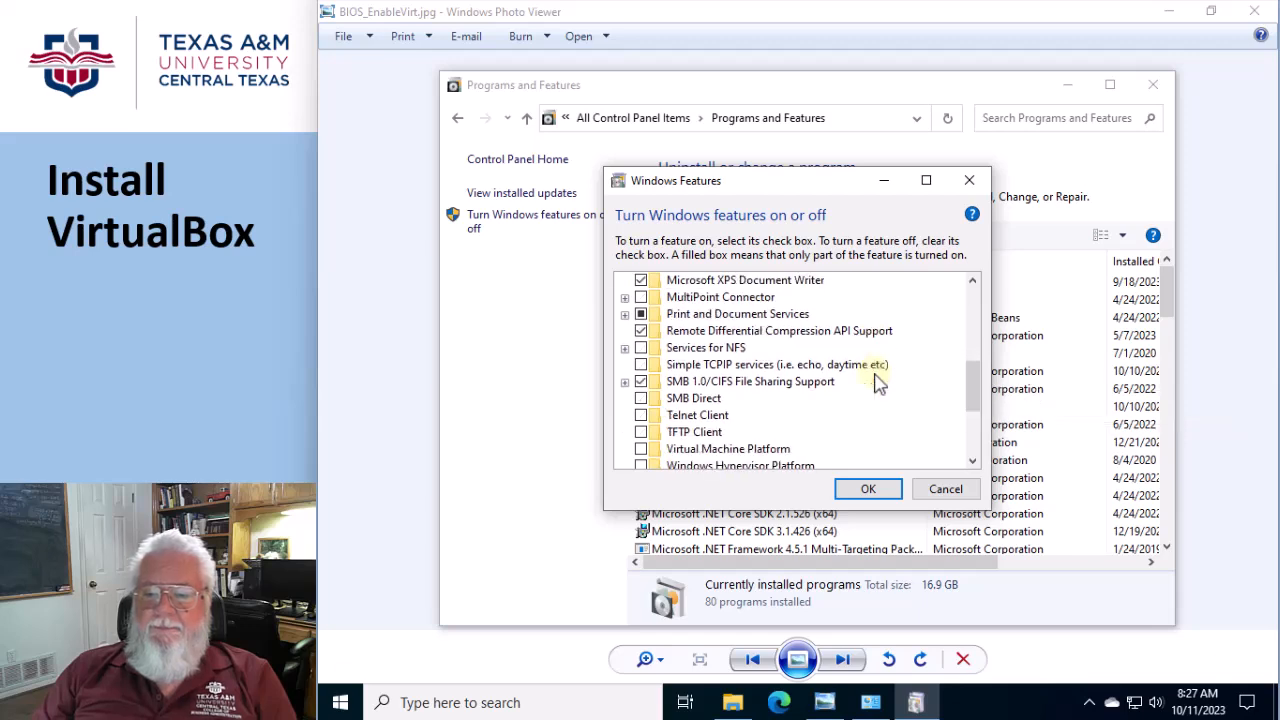
scroll(872, 380, down, 1)
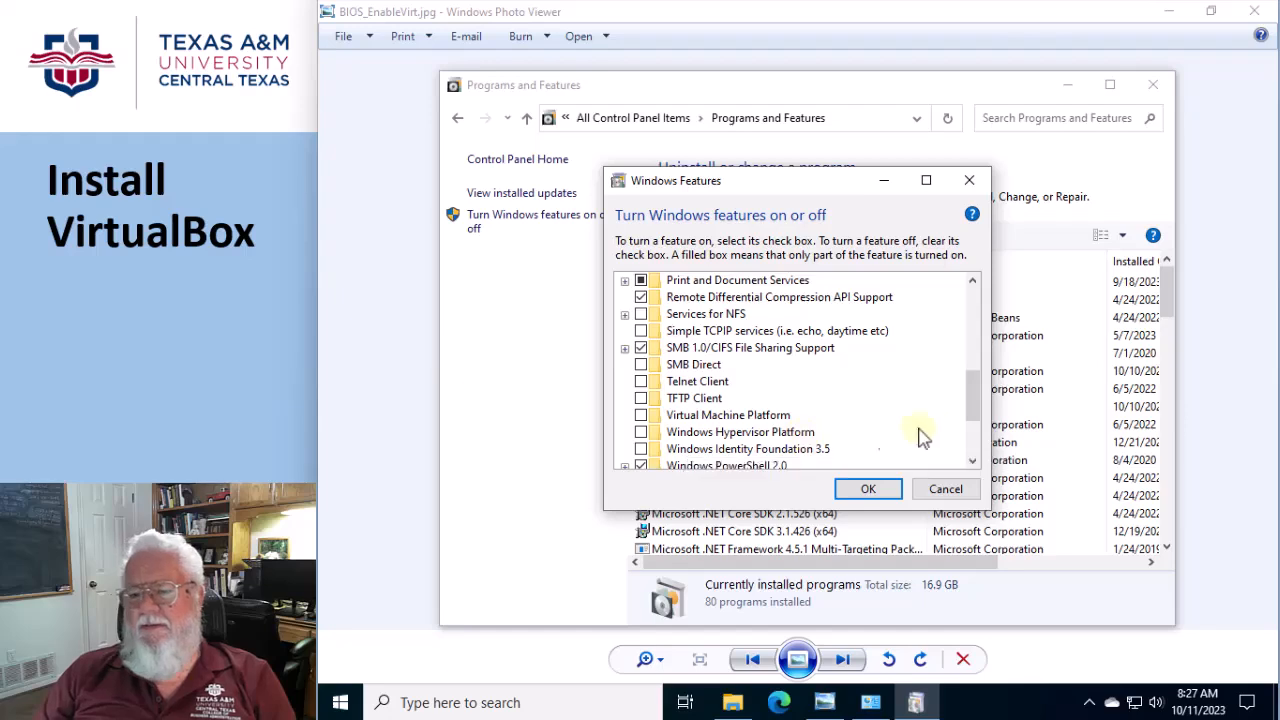
click(945, 490)
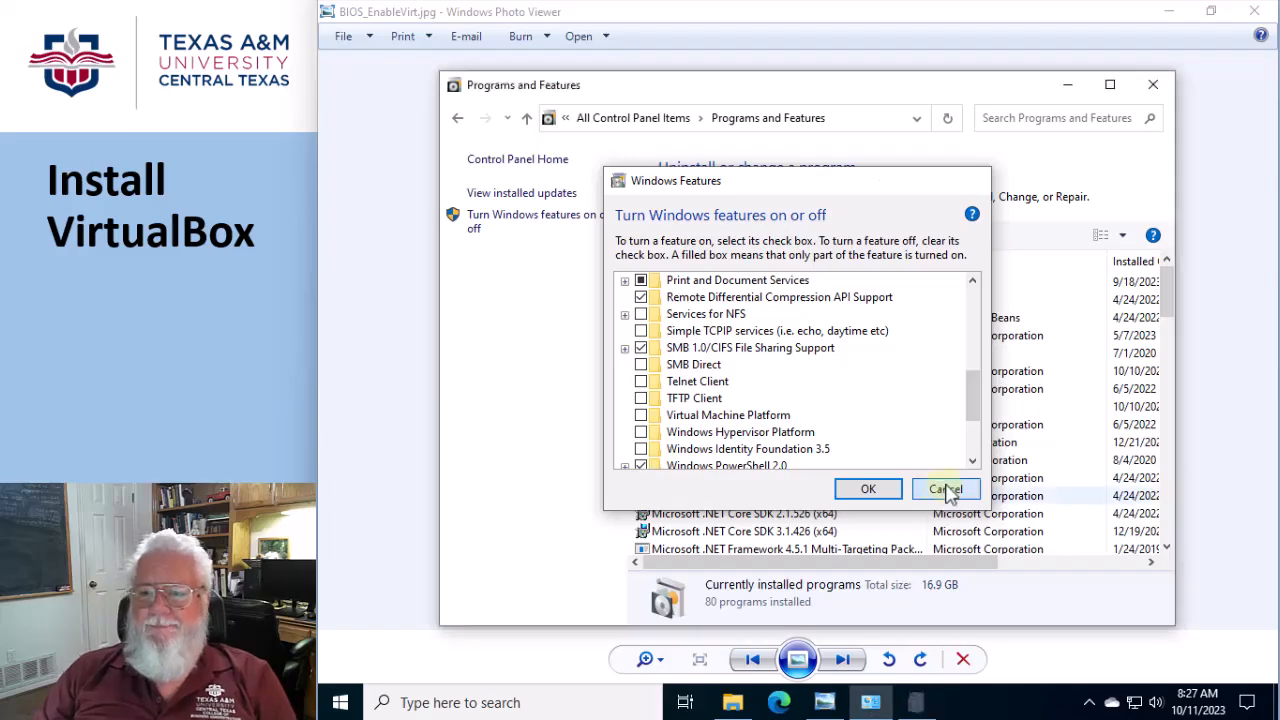
click(1153, 84)
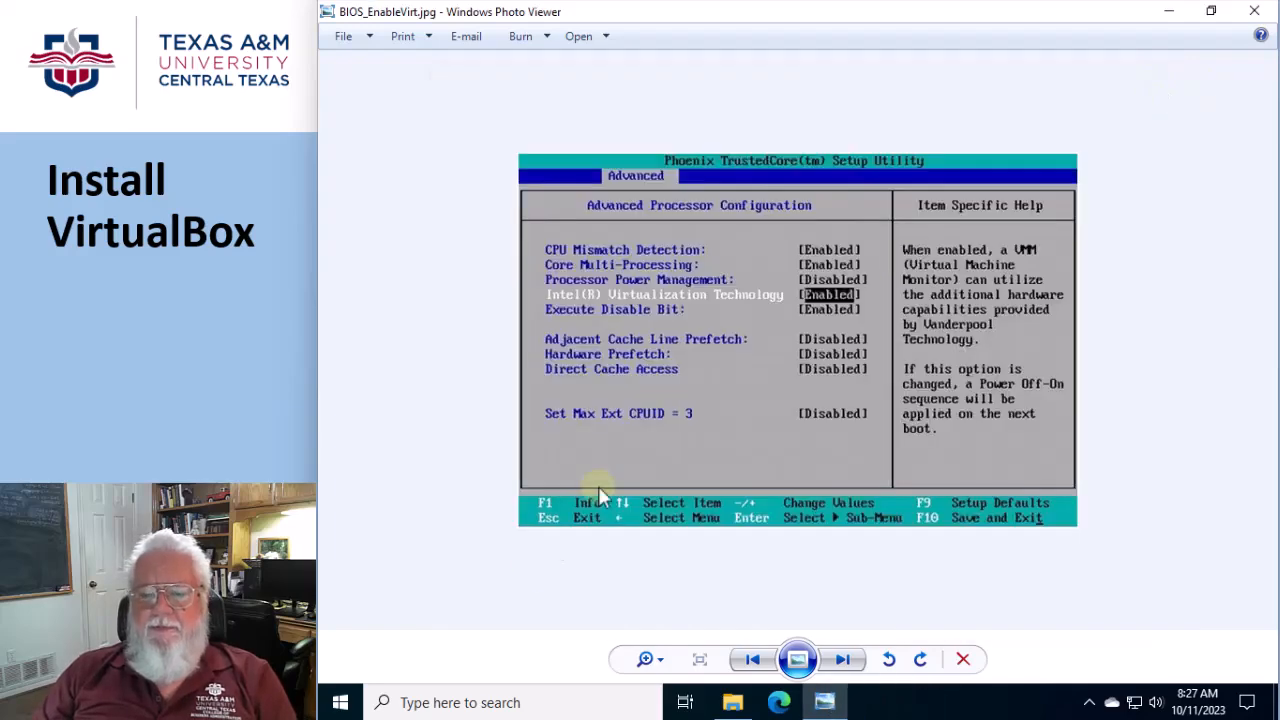
Check the Memory integrity setting in Windows Security's core isolation details, and close Windows Security
click(421, 702)
text(security)
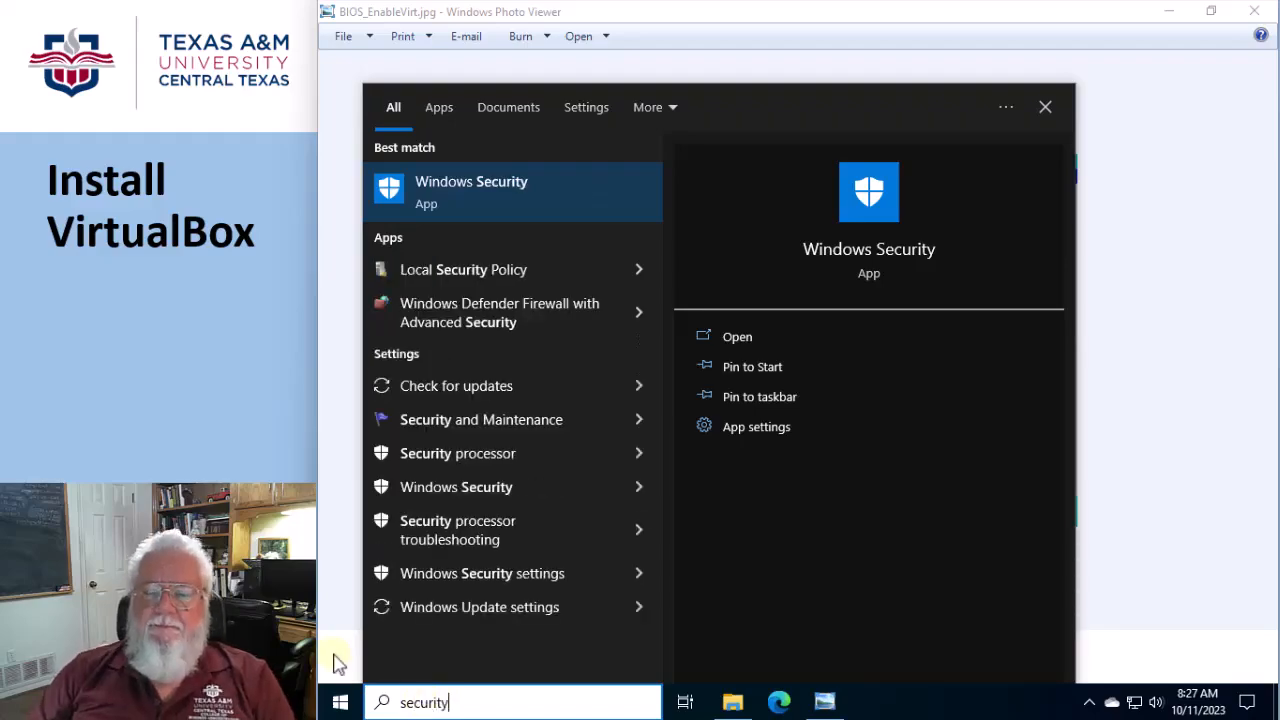
click(431, 189)
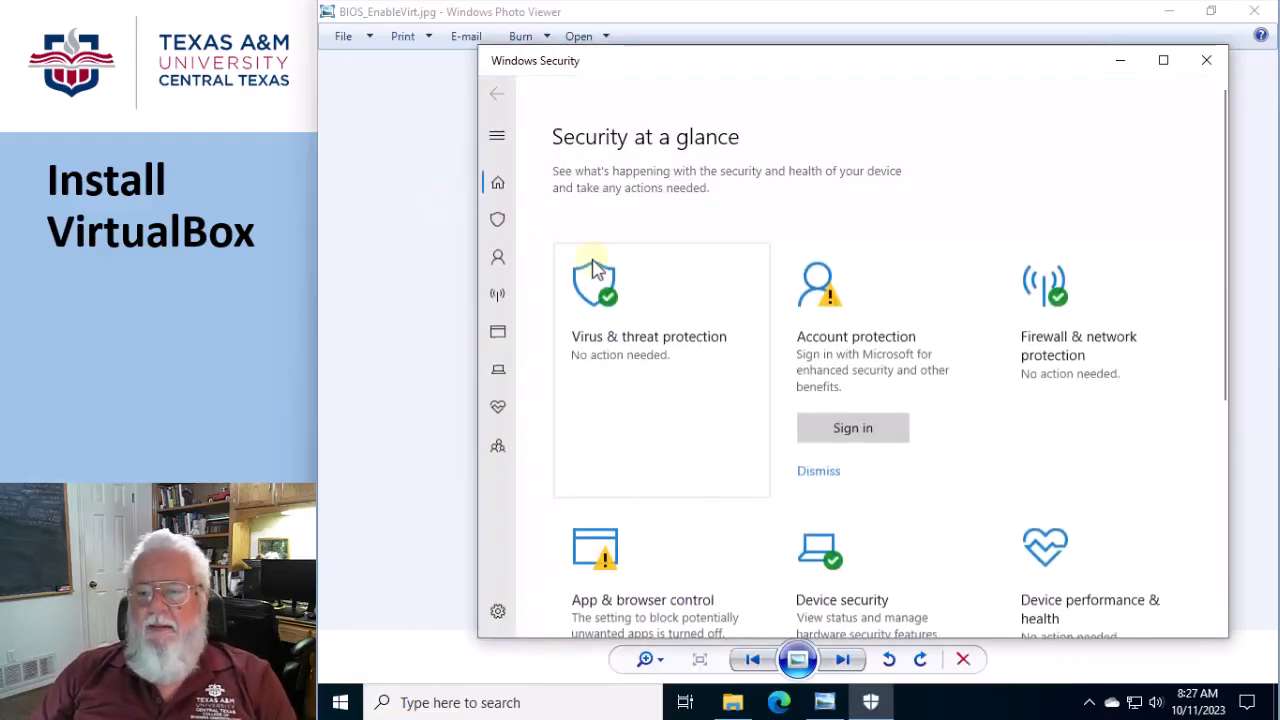
click(843, 591)
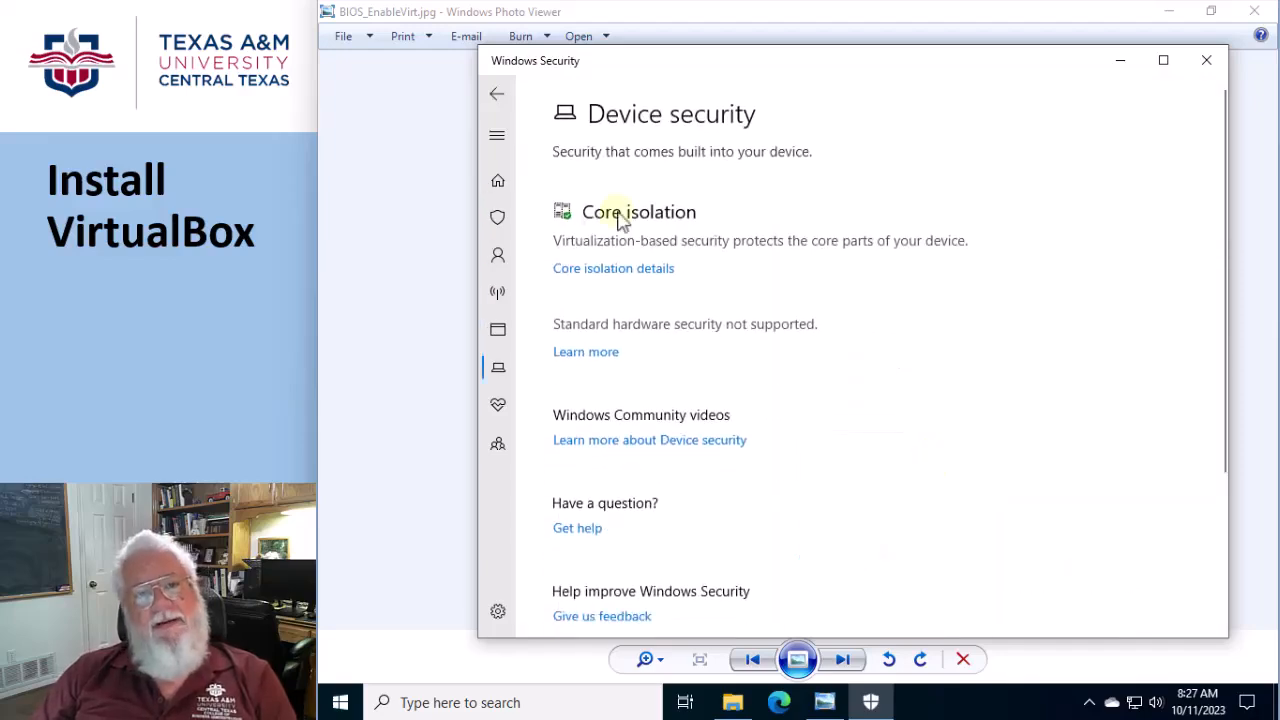
click(624, 278)
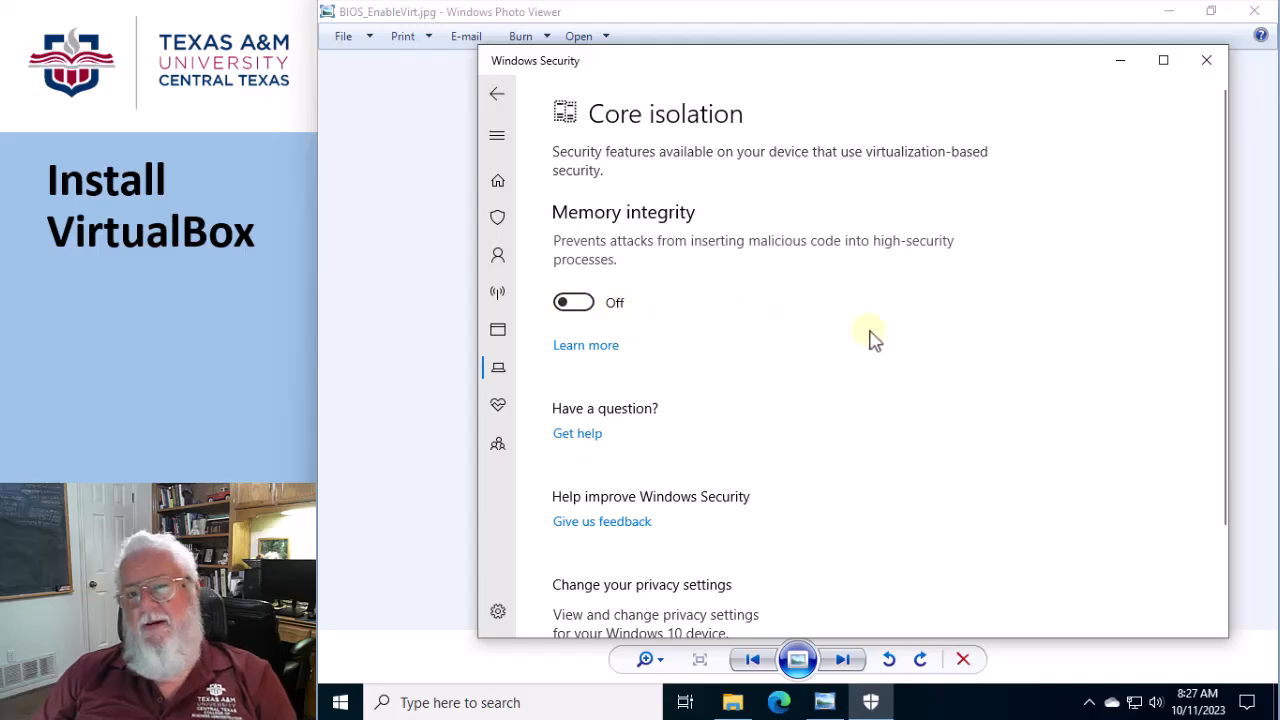
click(1202, 70)
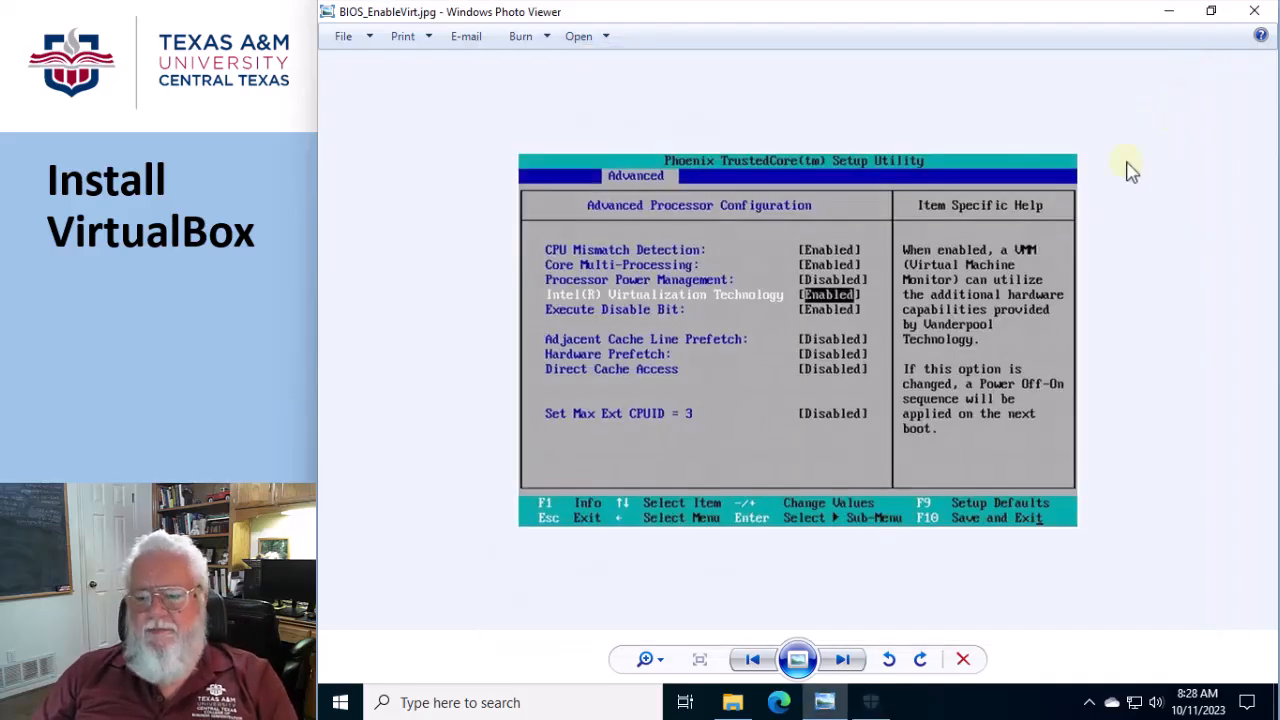
Look through the following reference images up to the Windows 11 core isolation and Windows features ones, and close the photo viewer
click(843, 661)
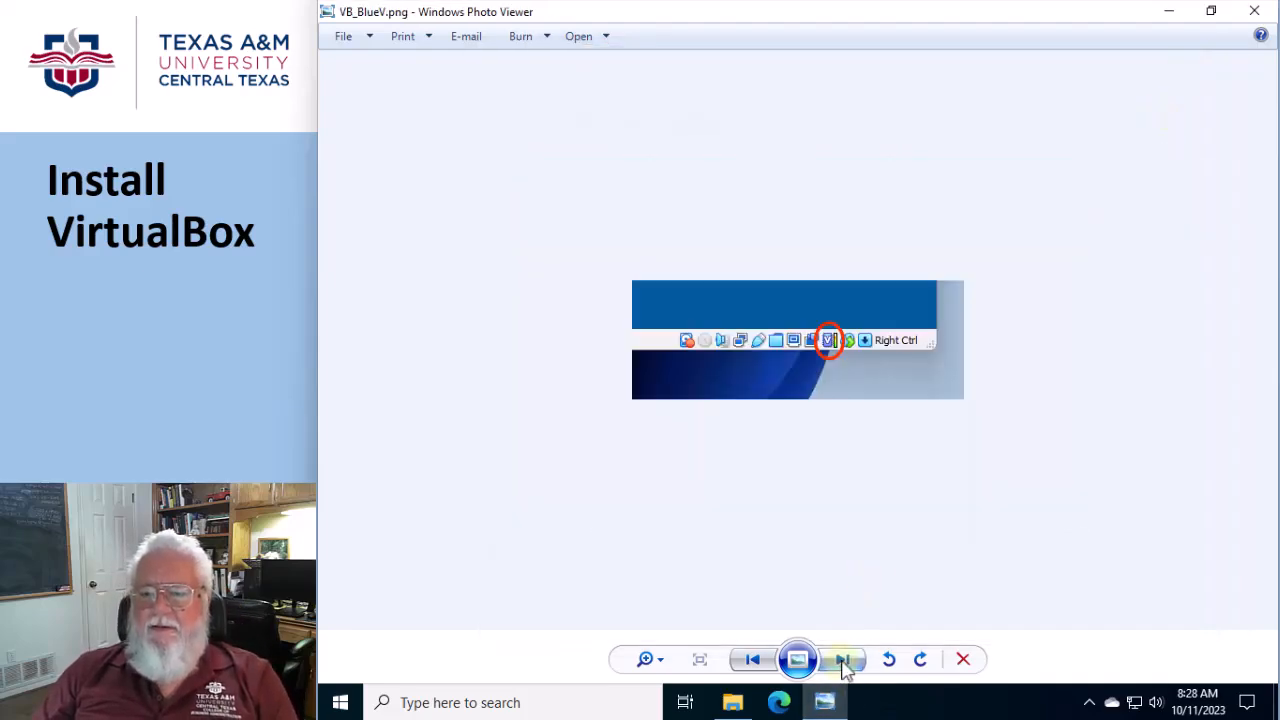
click(843, 661)
click(843, 661)
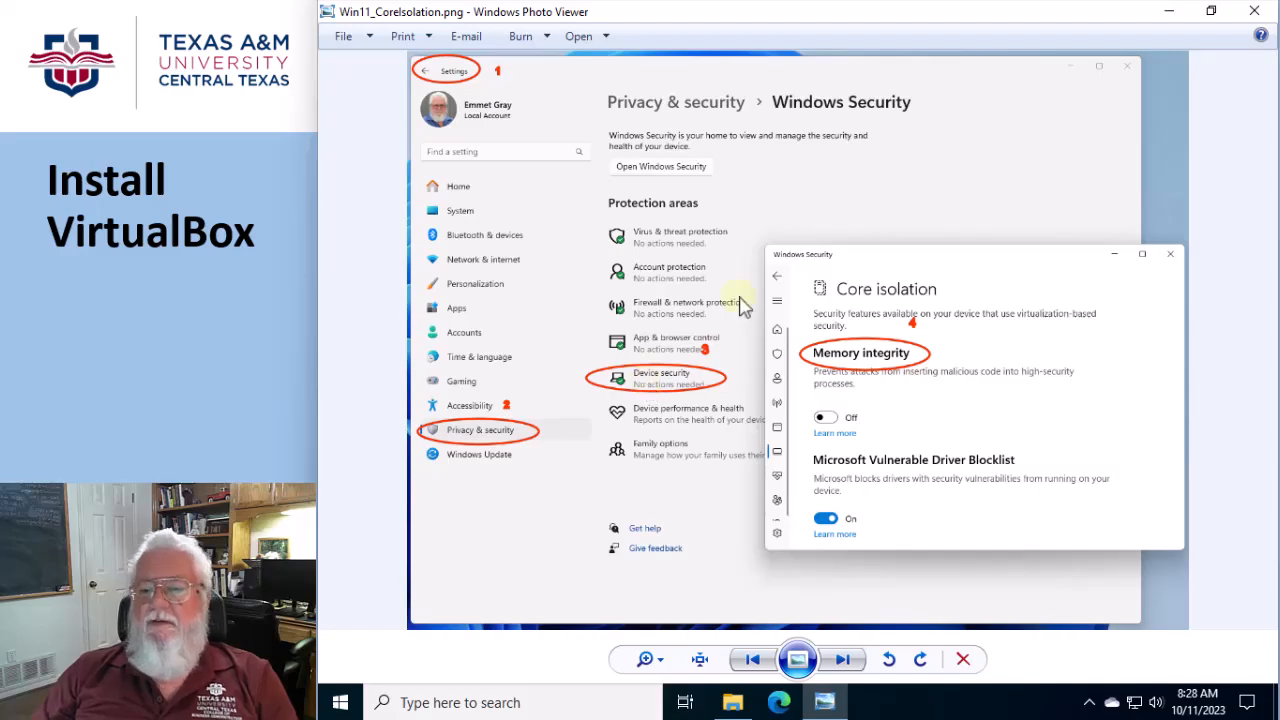
click(843, 661)
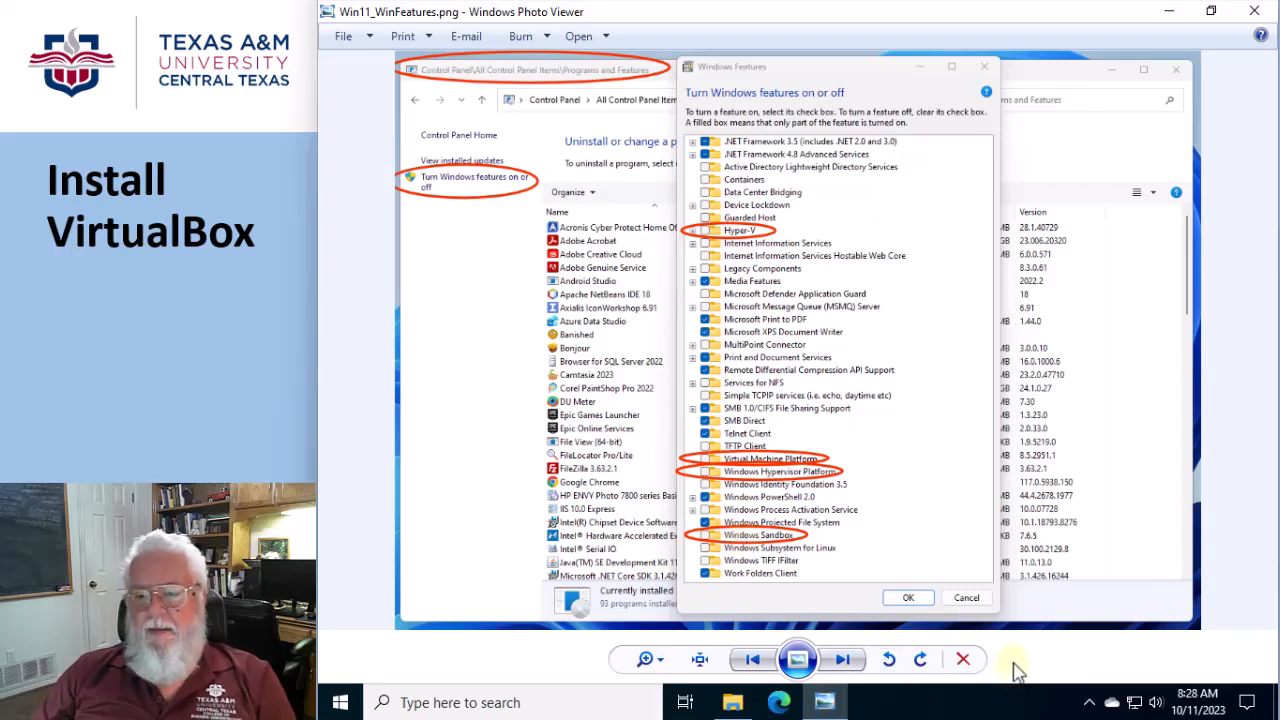
click(1256, 14)
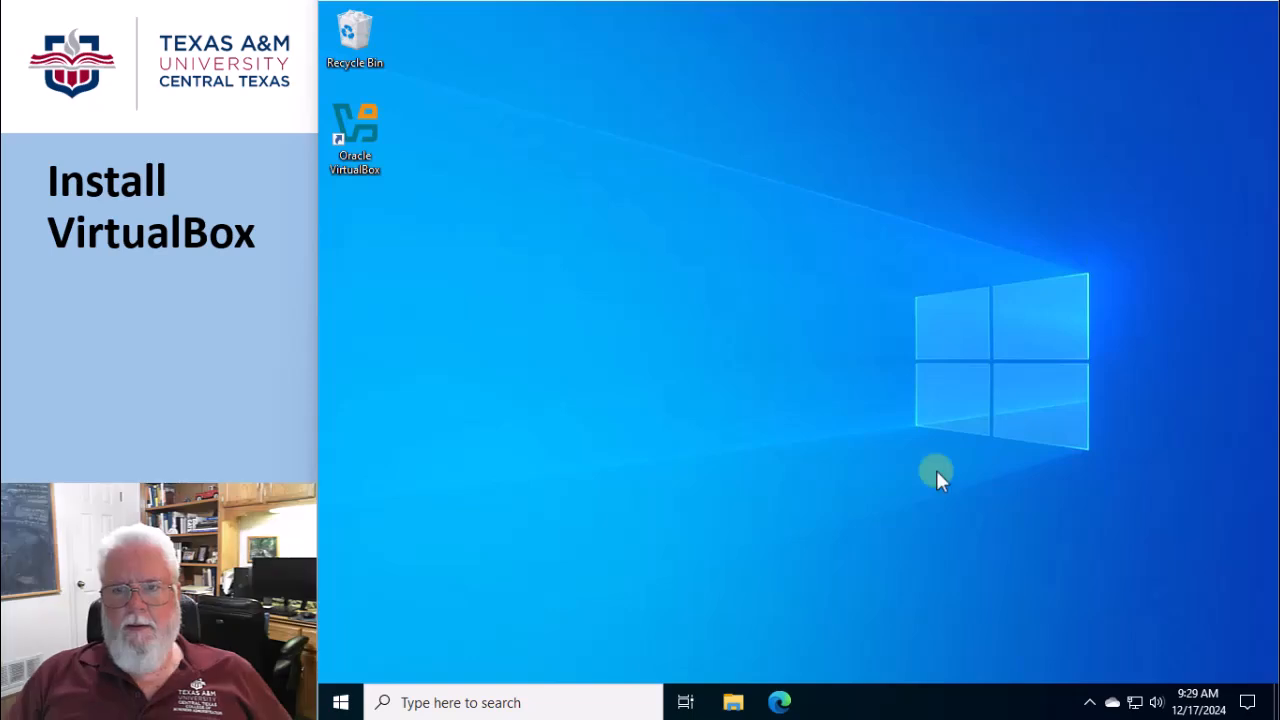
Search for VirtualBox in Microsoft Edge and open the downloads page of the Oracle VirtualBox website
click(781, 702)
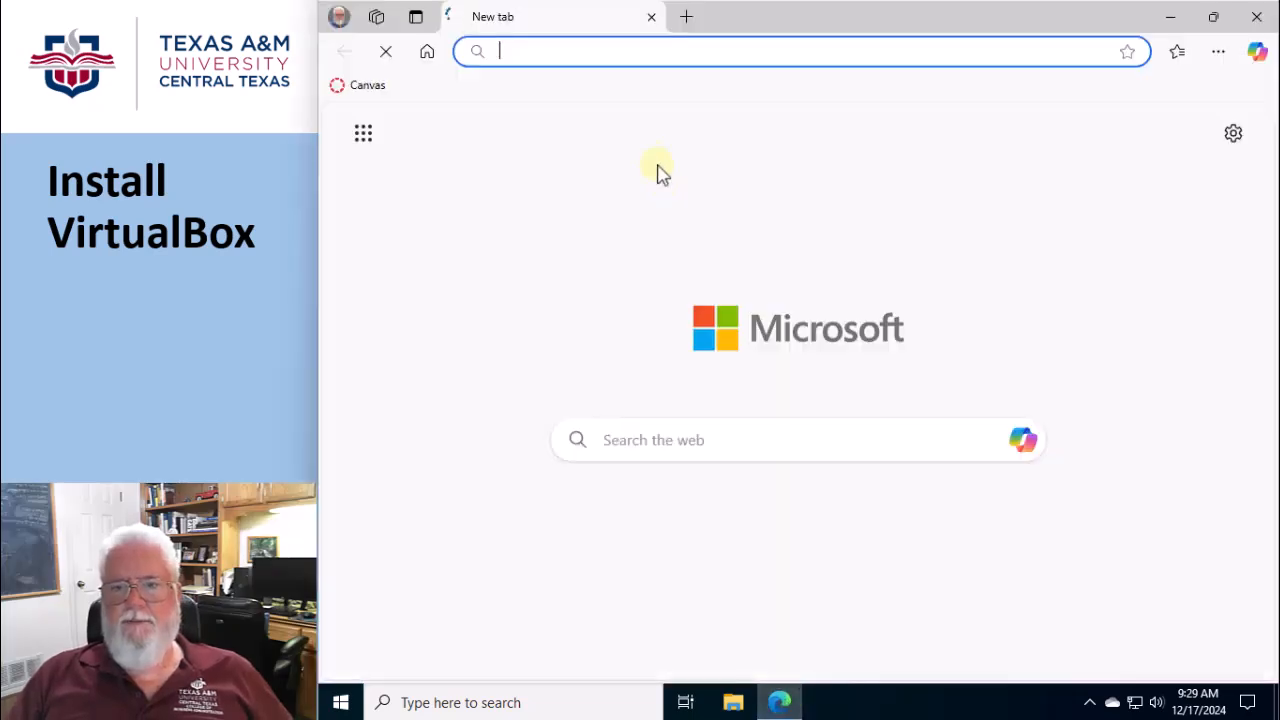
text(virr)
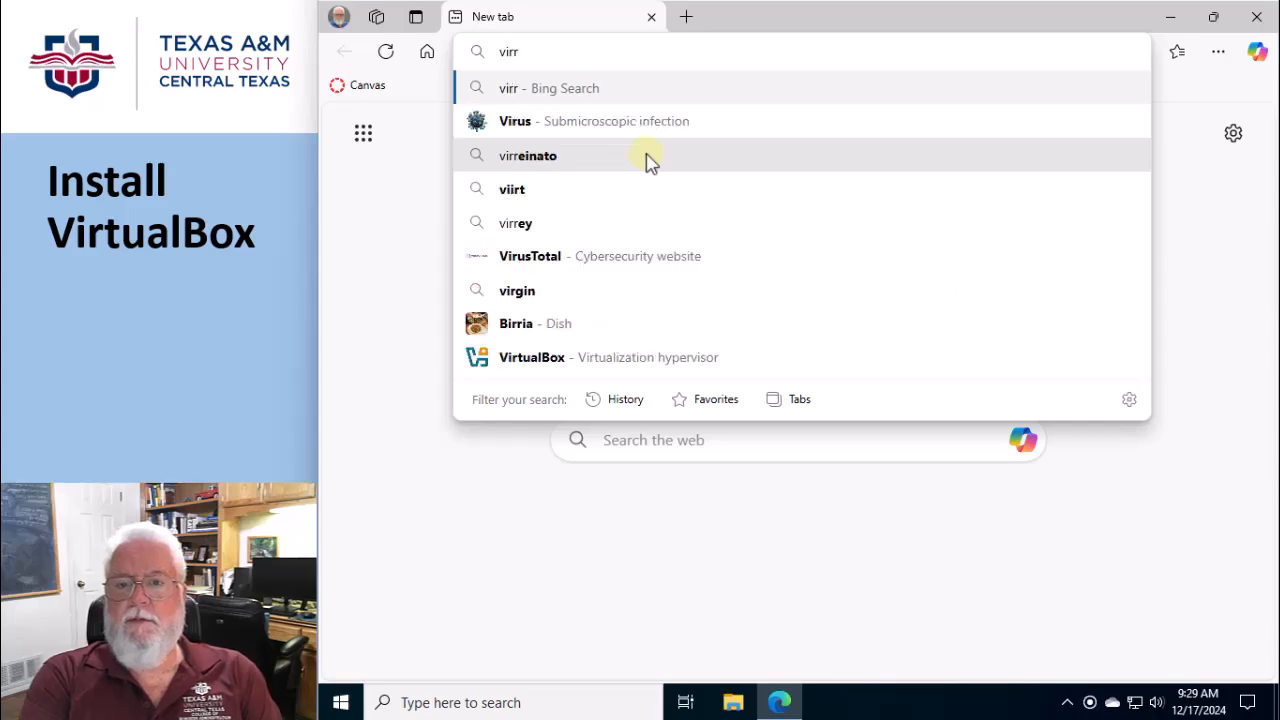
key(BackSpace)
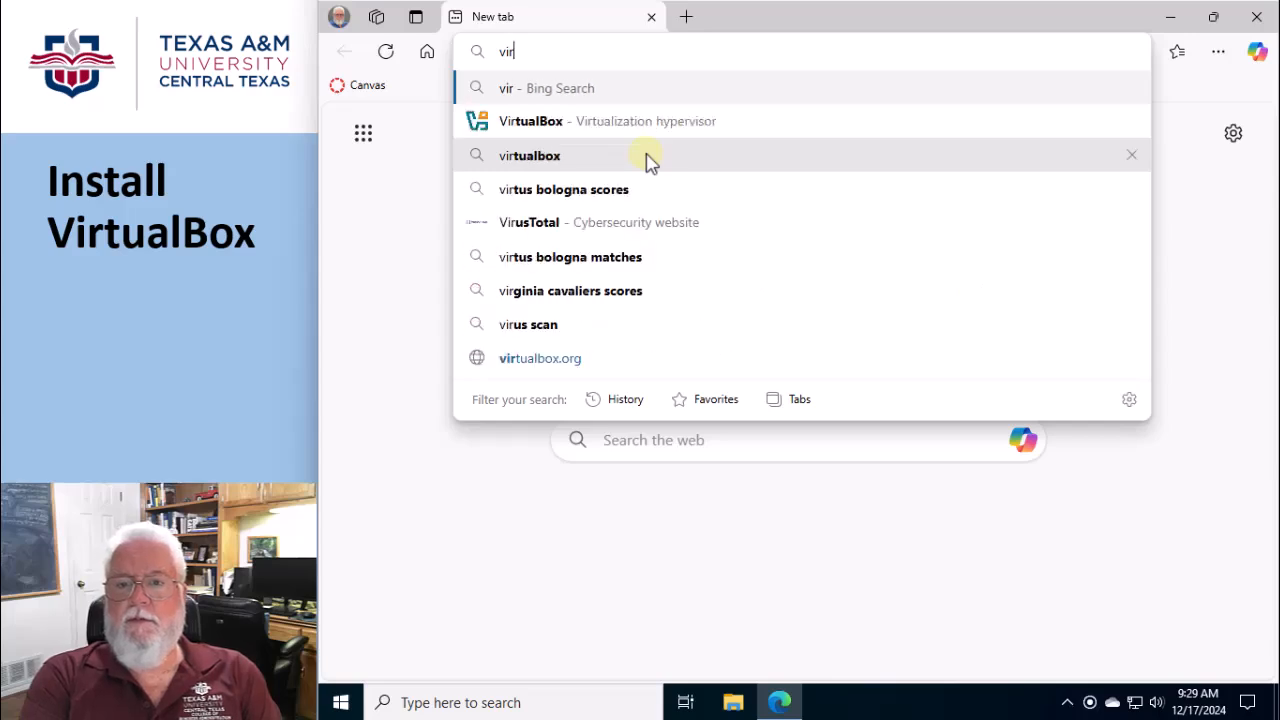
click(537, 125)
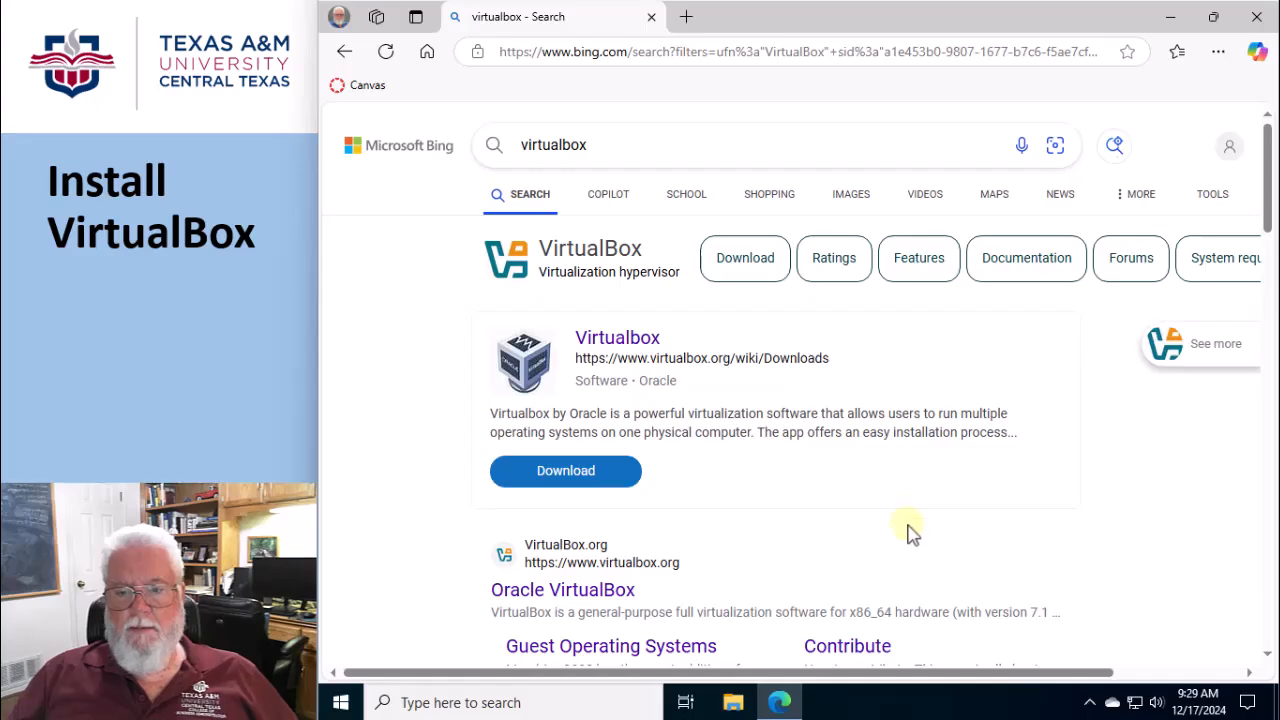
click(562, 591)
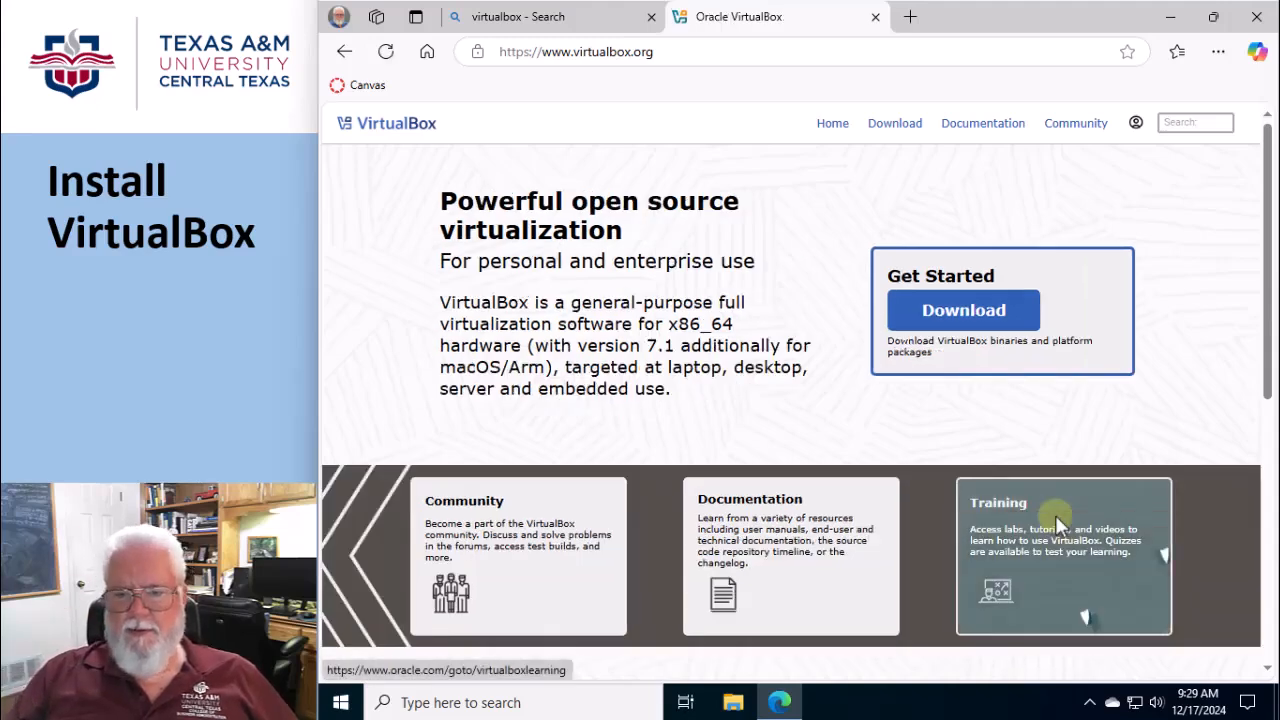
click(963, 312)
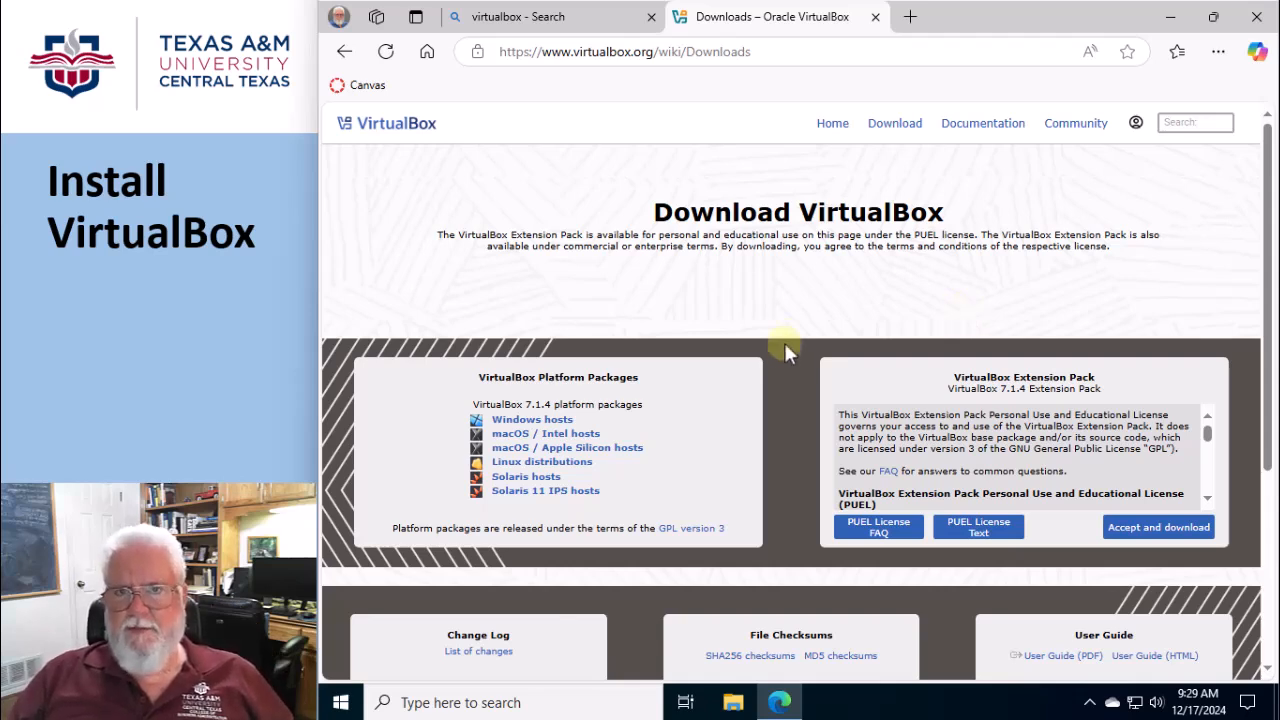
Download the VirtualBox 7.1.4 platform package for Windows hosts and the matching Extension Pack, accepting its license
click(516, 426)
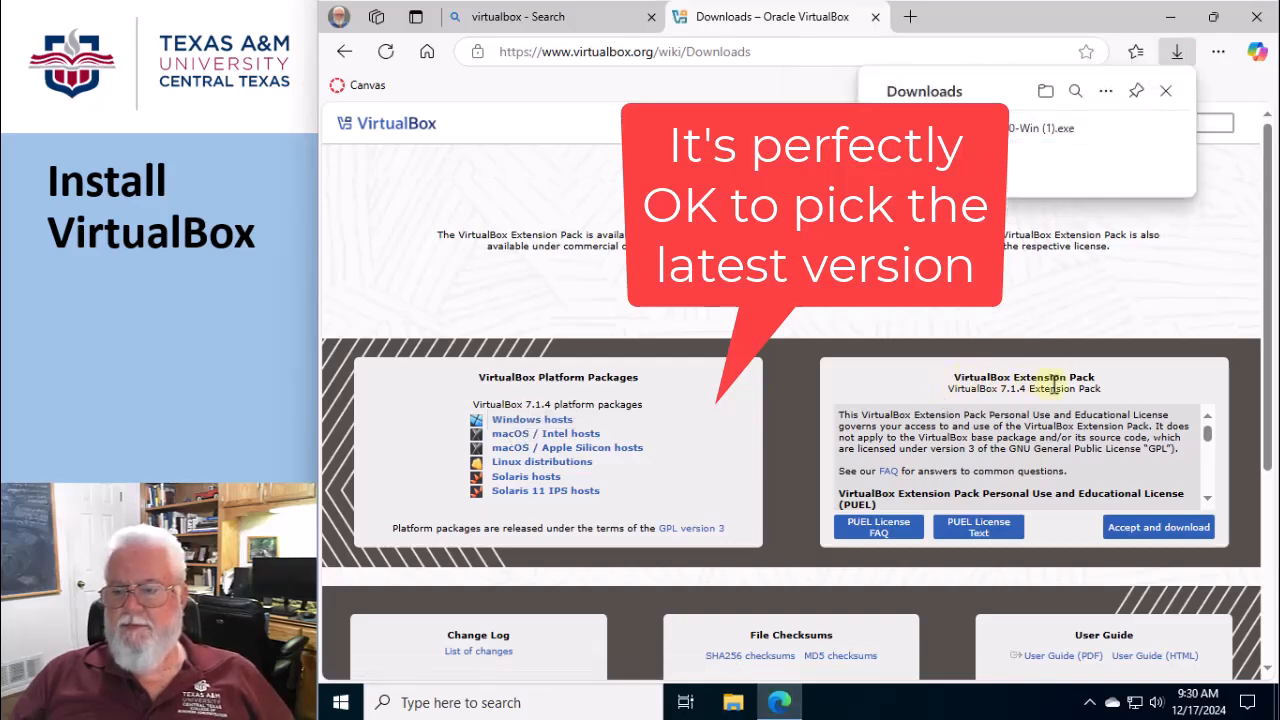
click(1148, 538)
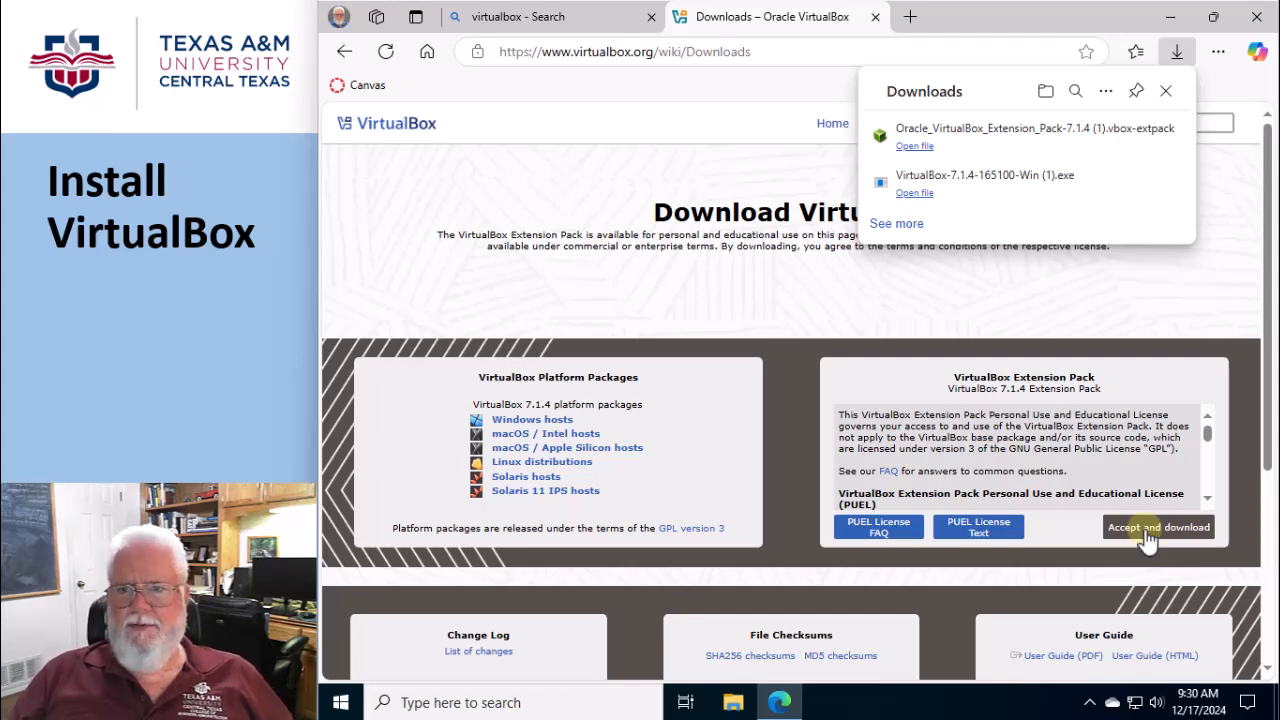
click(1148, 530)
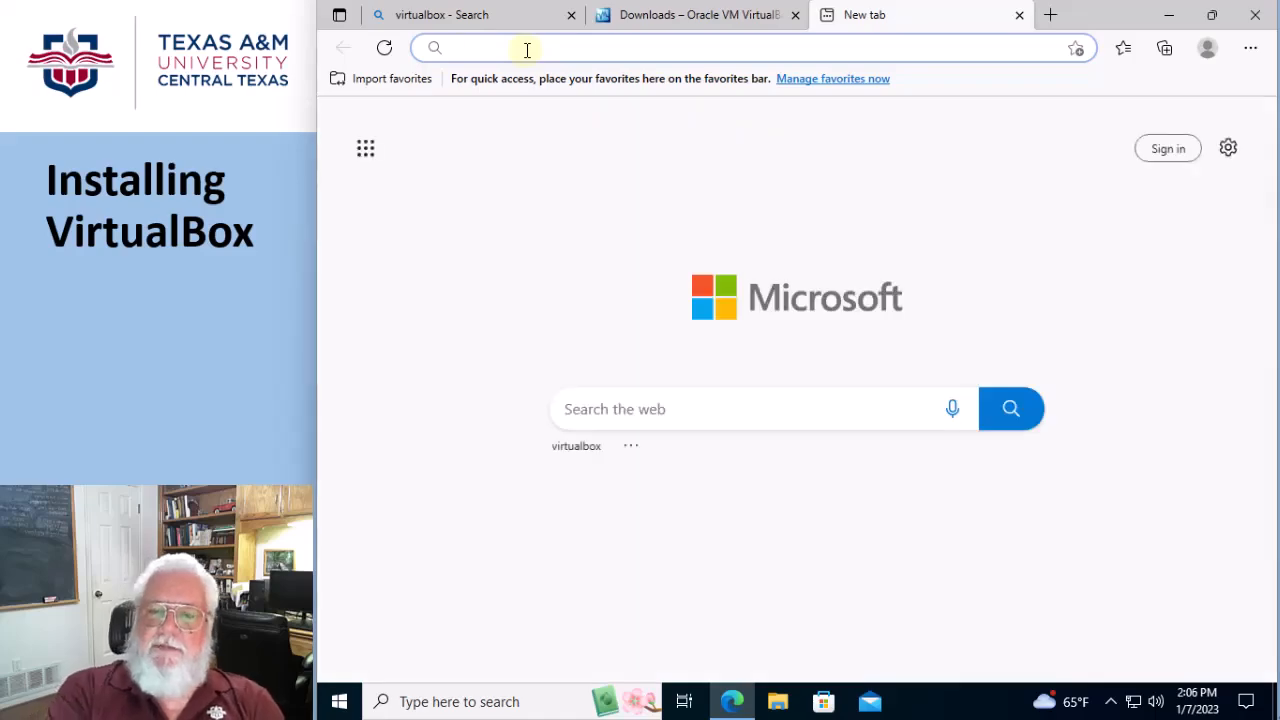
Search the web for "c++ 2019 redistributable" and download the X64 vc_redist installer from Microsoft's latest supported downloads page
text(C++)
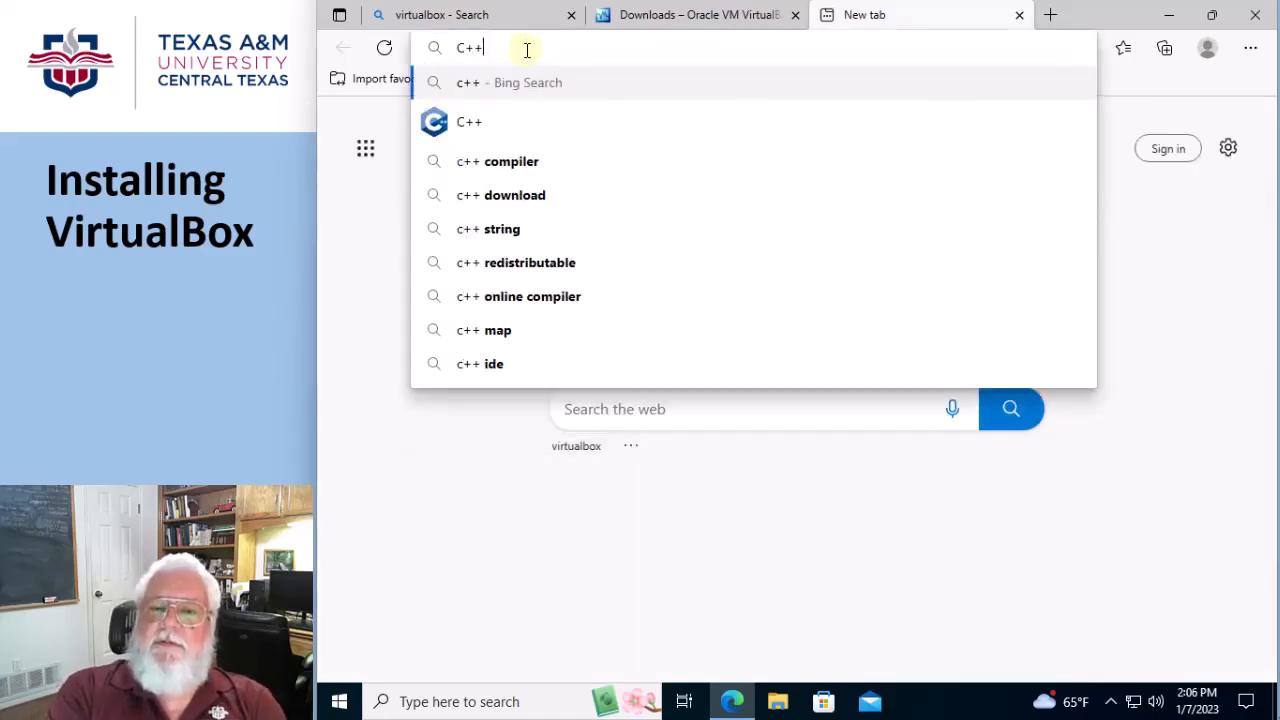
text( 2019)
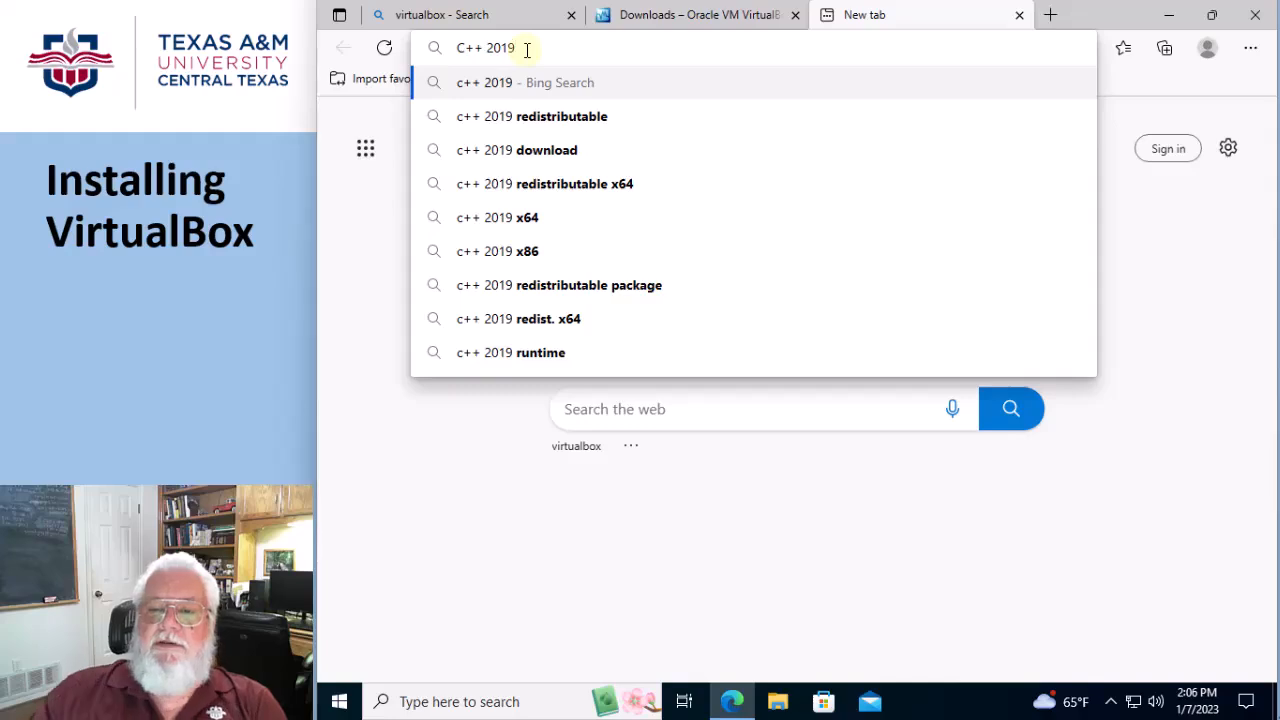
click(529, 116)
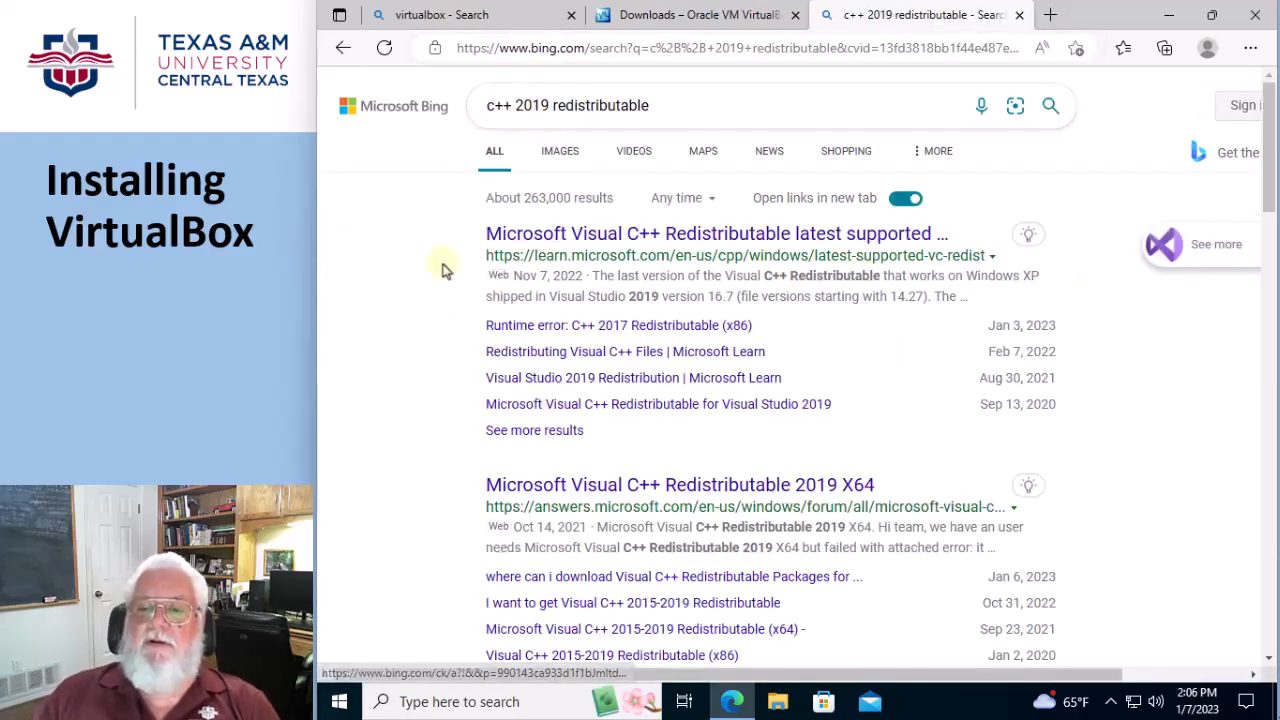
click(686, 237)
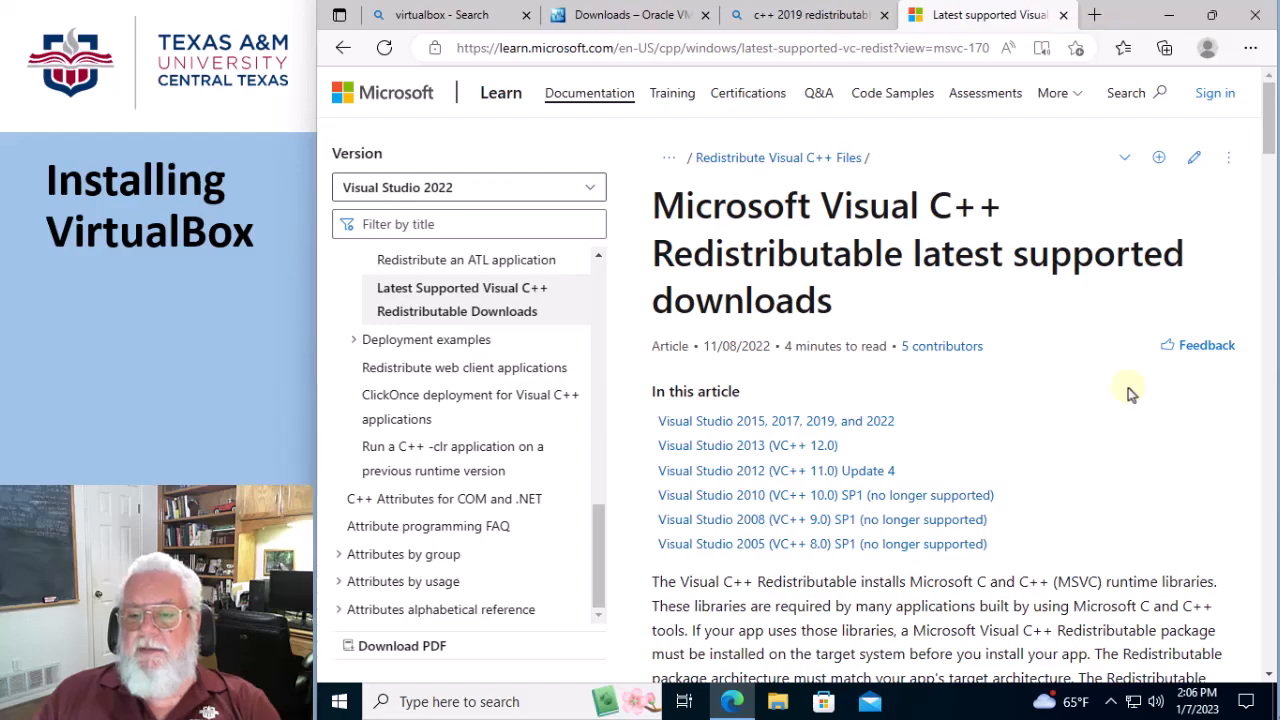
scroll(1130, 393, down, 6)
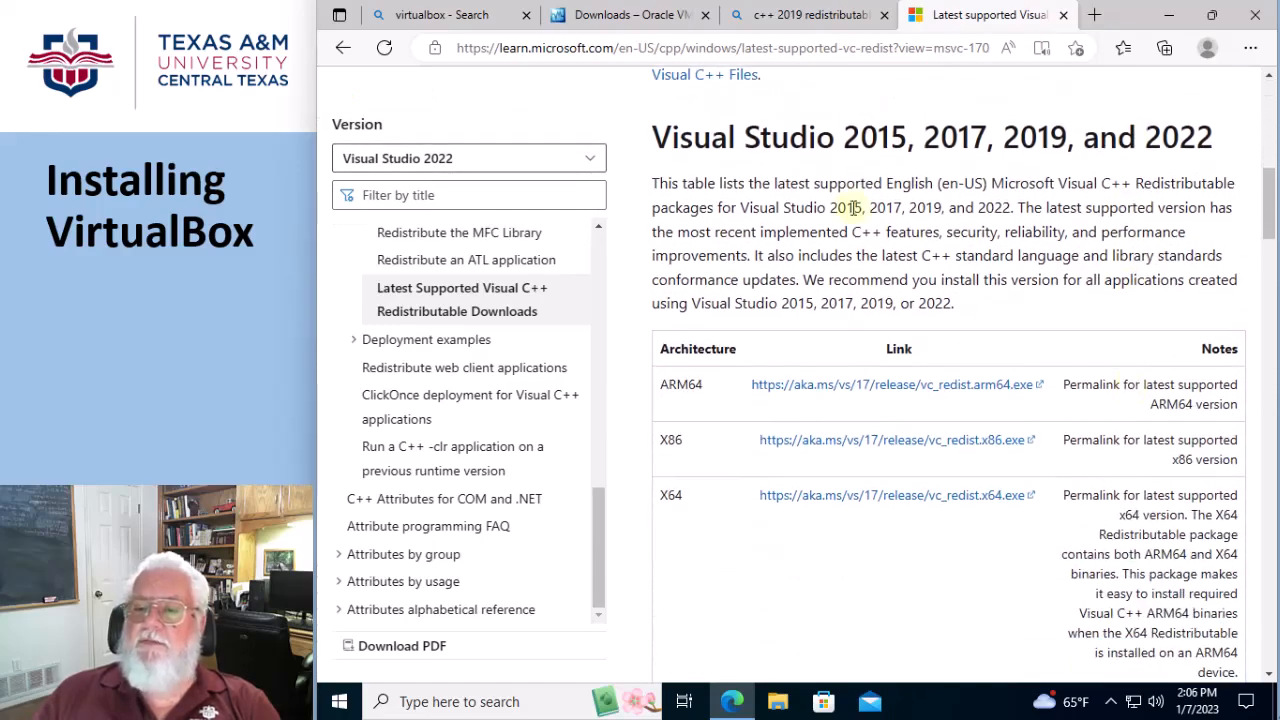
click(953, 497)
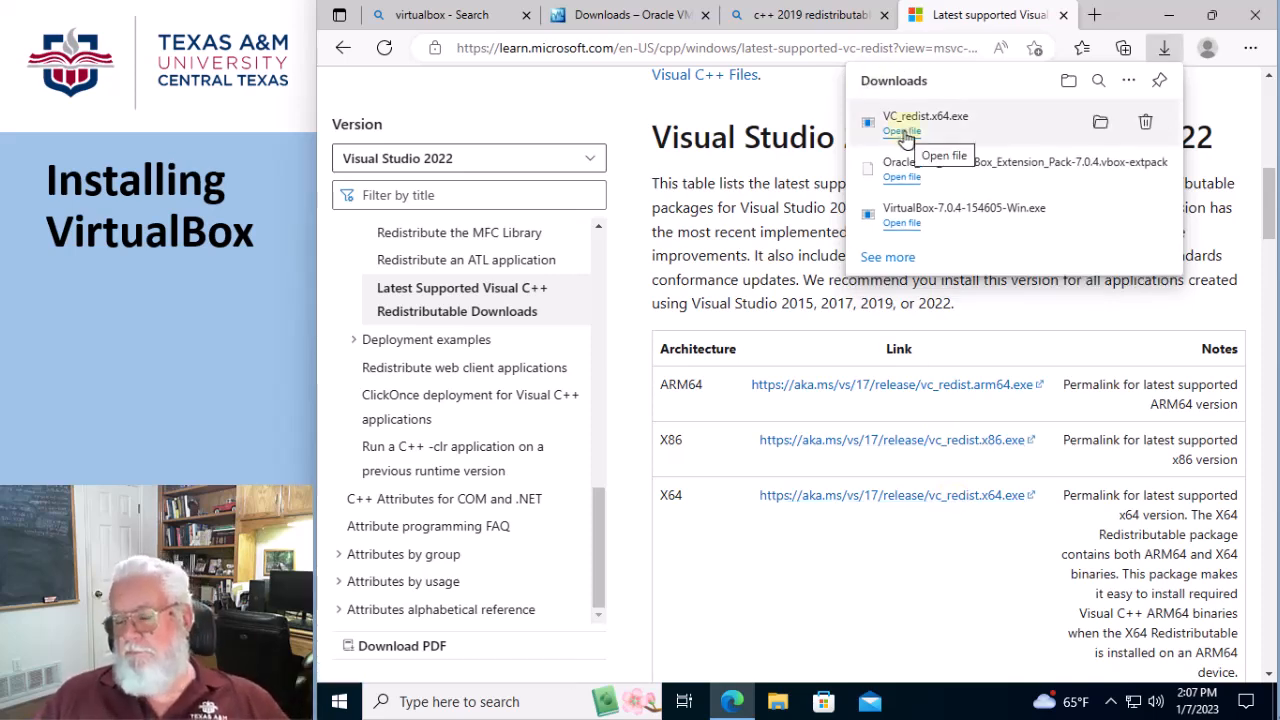
Try to install VirtualBox from the downloaded VirtualBox-7.0.4-154605-Win.exe, then exit its setup
click(899, 224)
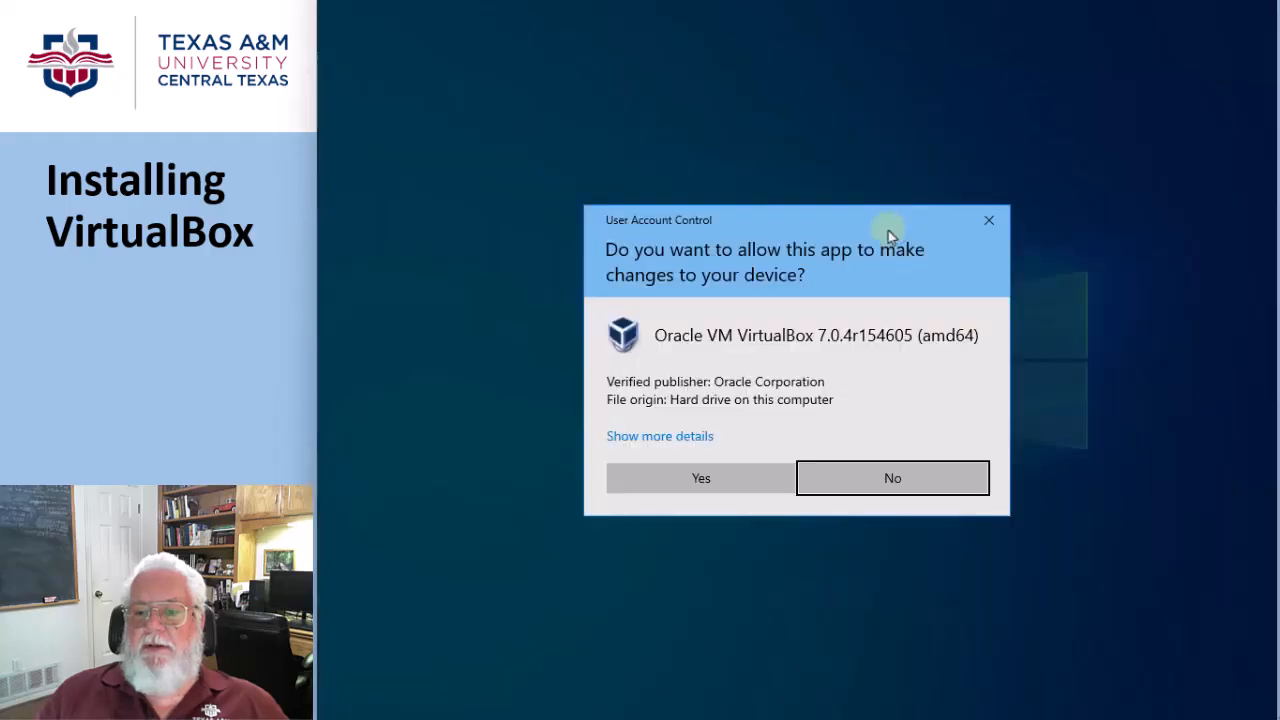
click(642, 479)
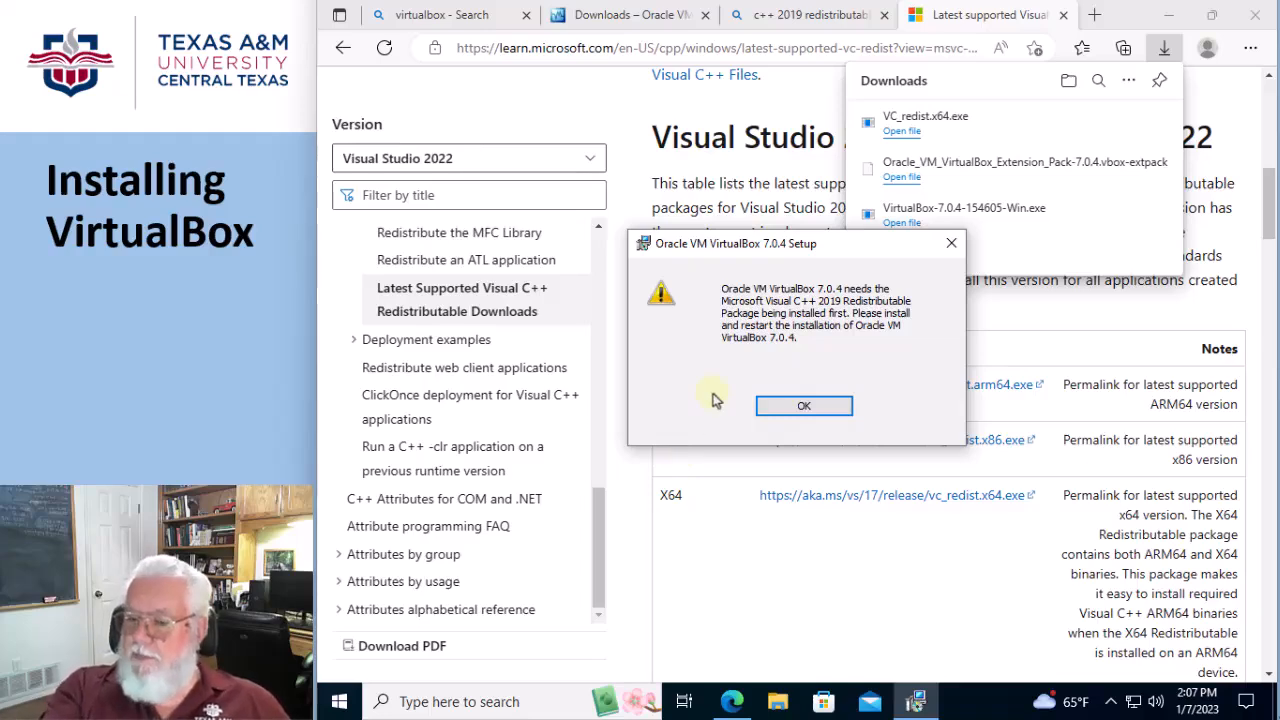
click(803, 407)
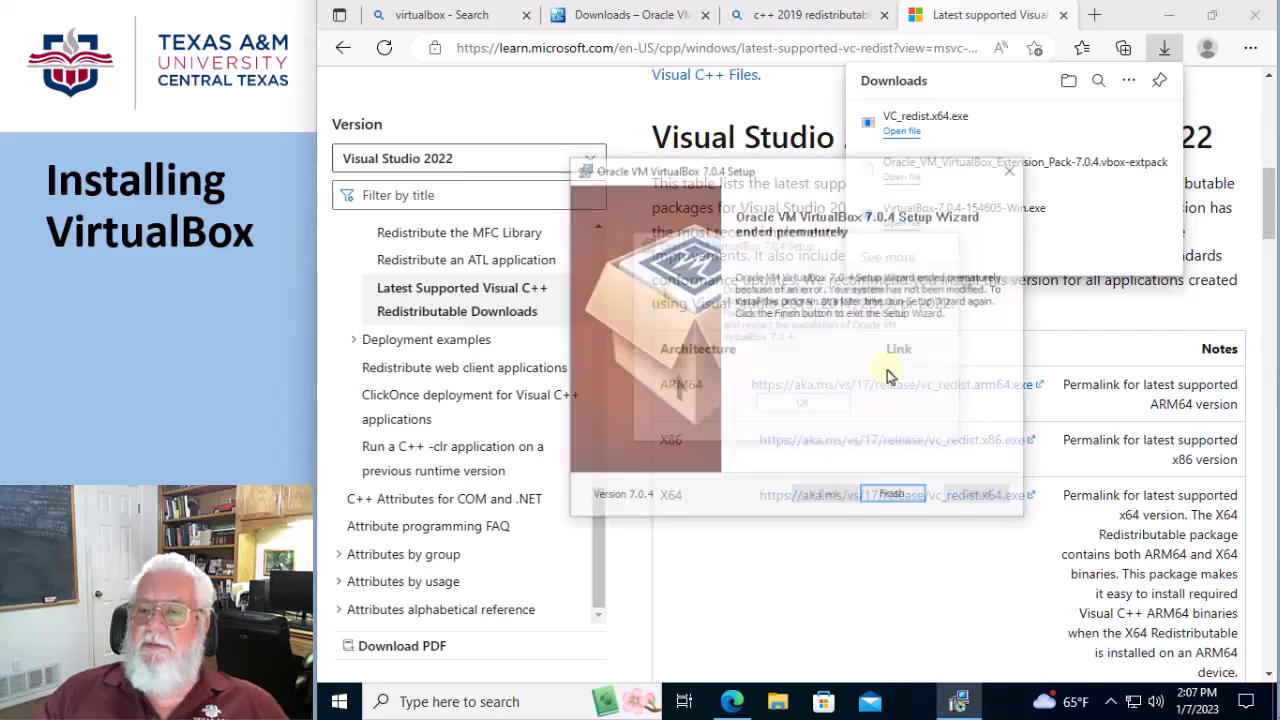
click(893, 492)
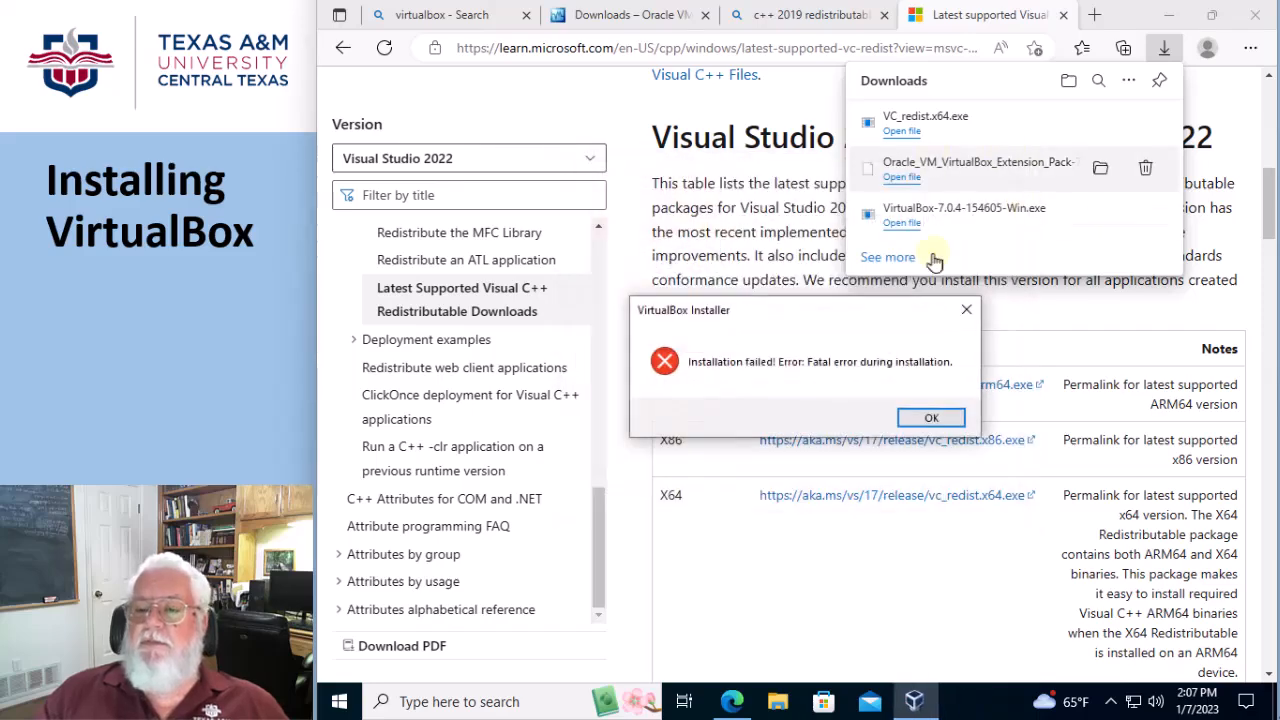
click(934, 417)
Install the Microsoft Visual C++ 2015-2022 Redistributable (x64) from the downloaded VC_redist.x64.exe, agreeing to its license terms and closing setup
click(901, 133)
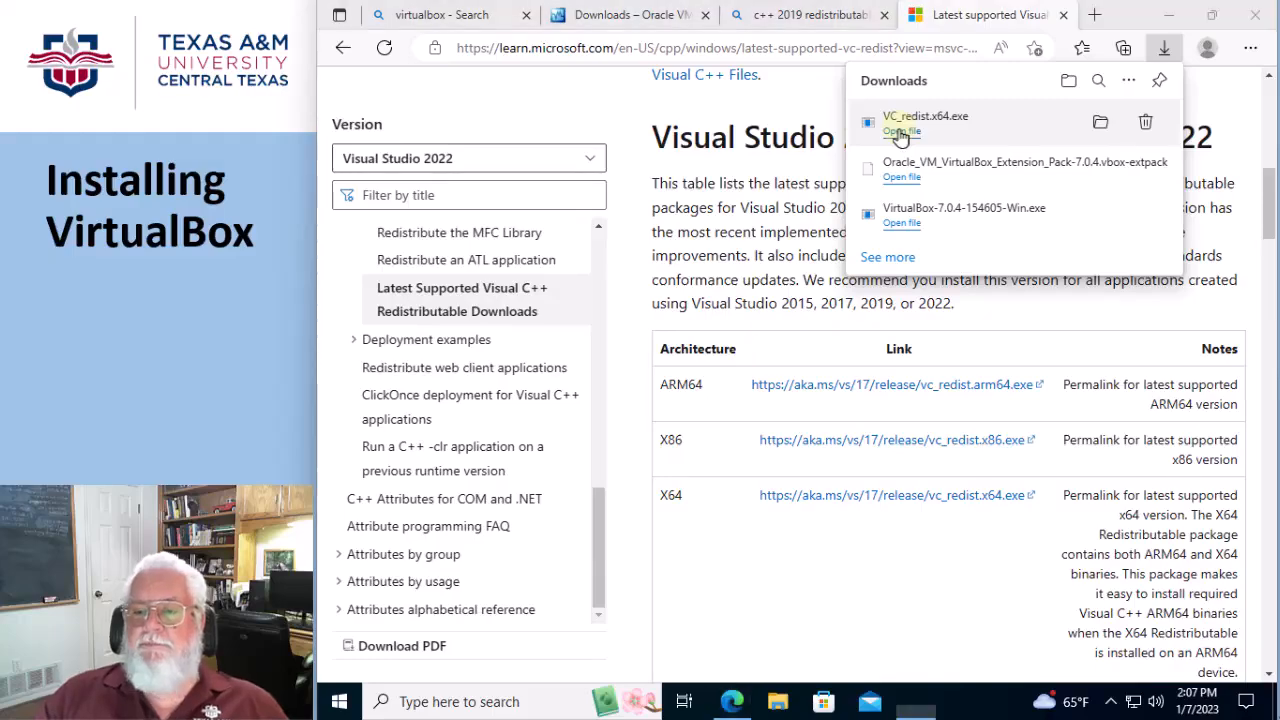
click(590, 430)
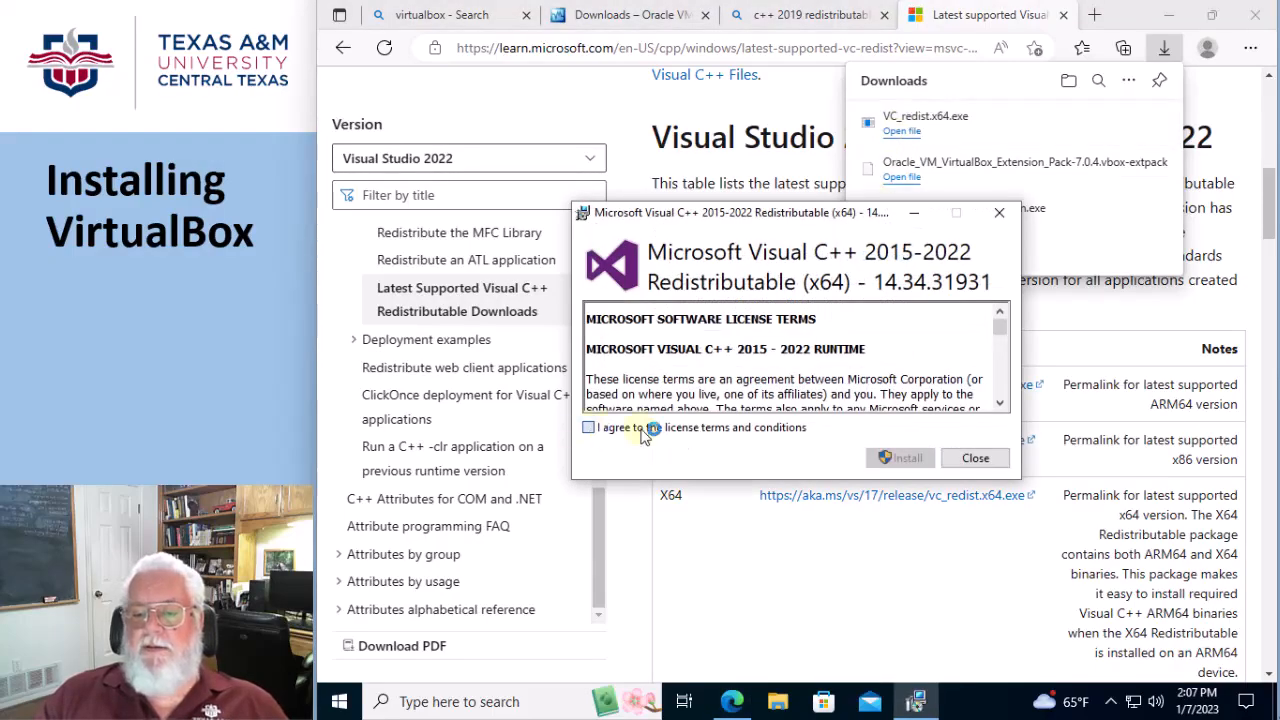
click(899, 459)
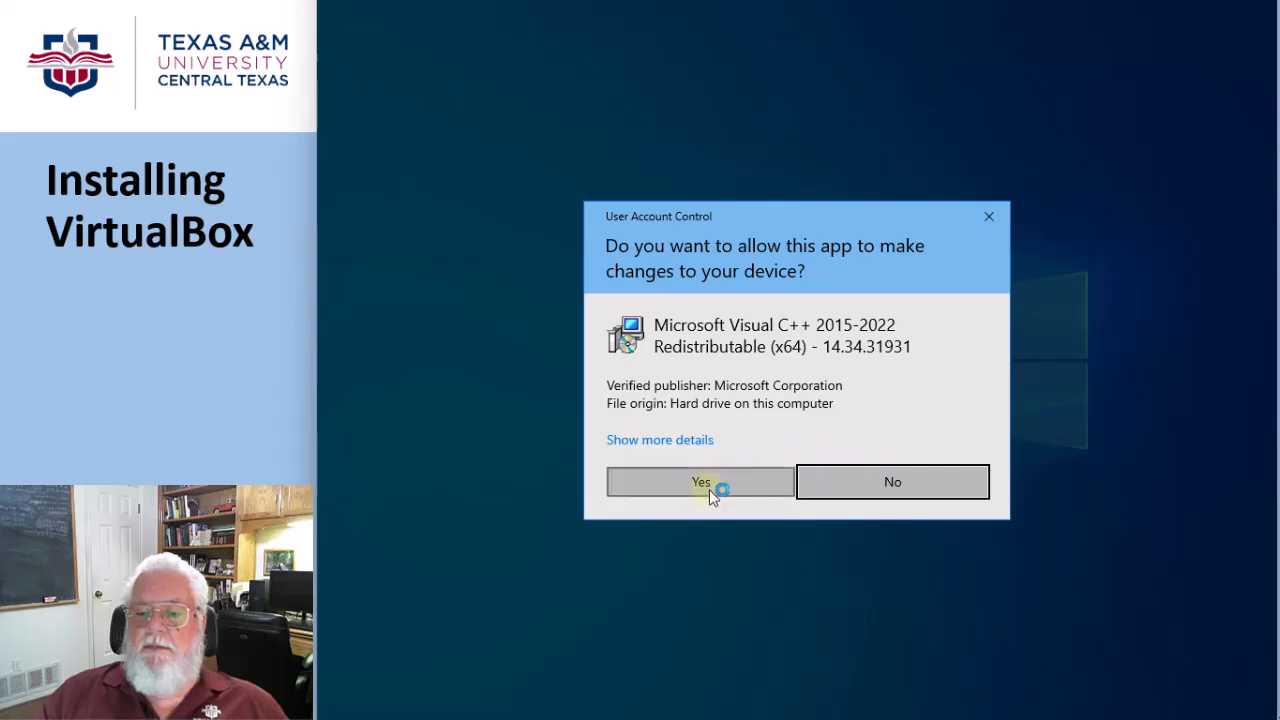
click(710, 487)
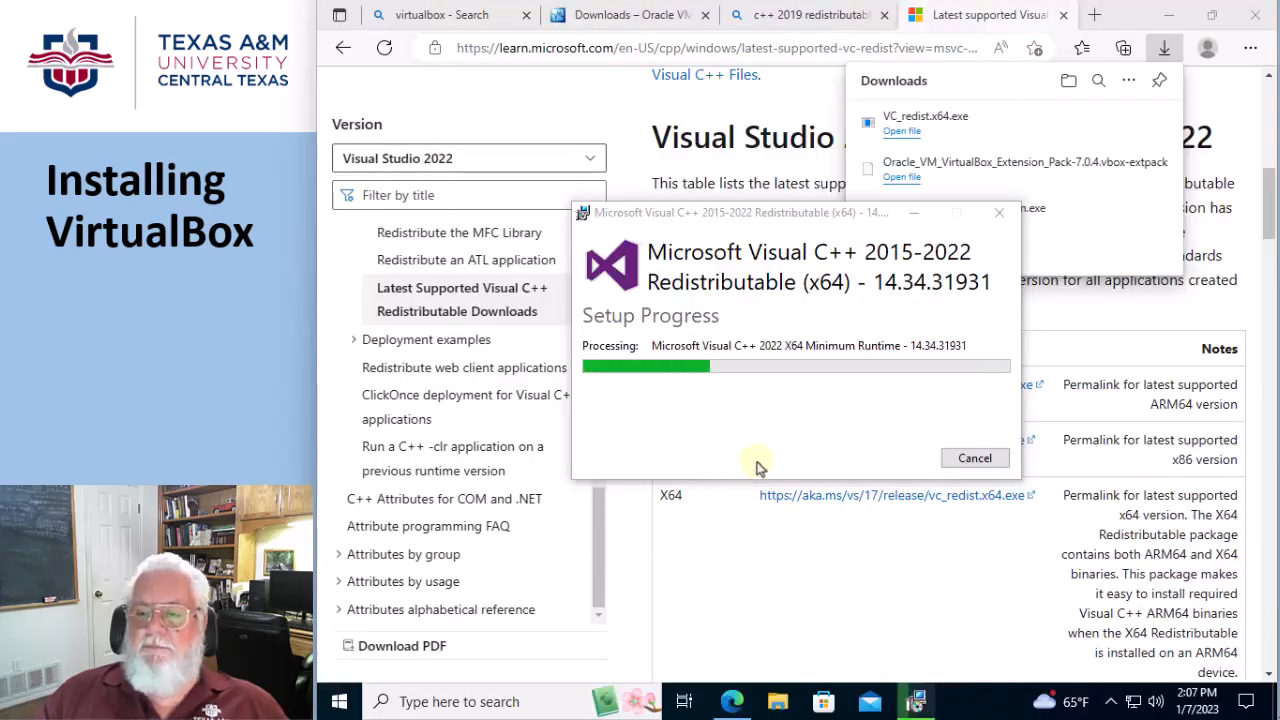
click(968, 459)
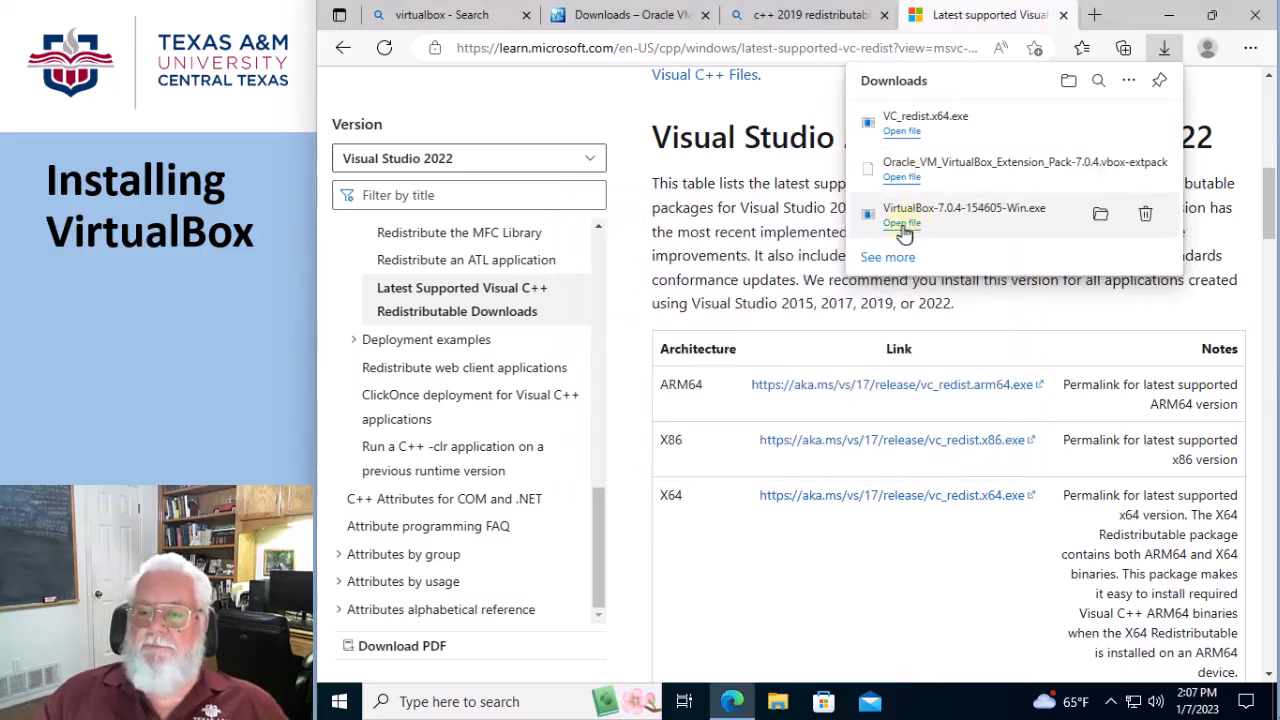
Install VirtualBox 7.0.4 from the downloaded installer with default features and location, without starting it after installation
click(903, 223)
click(702, 478)
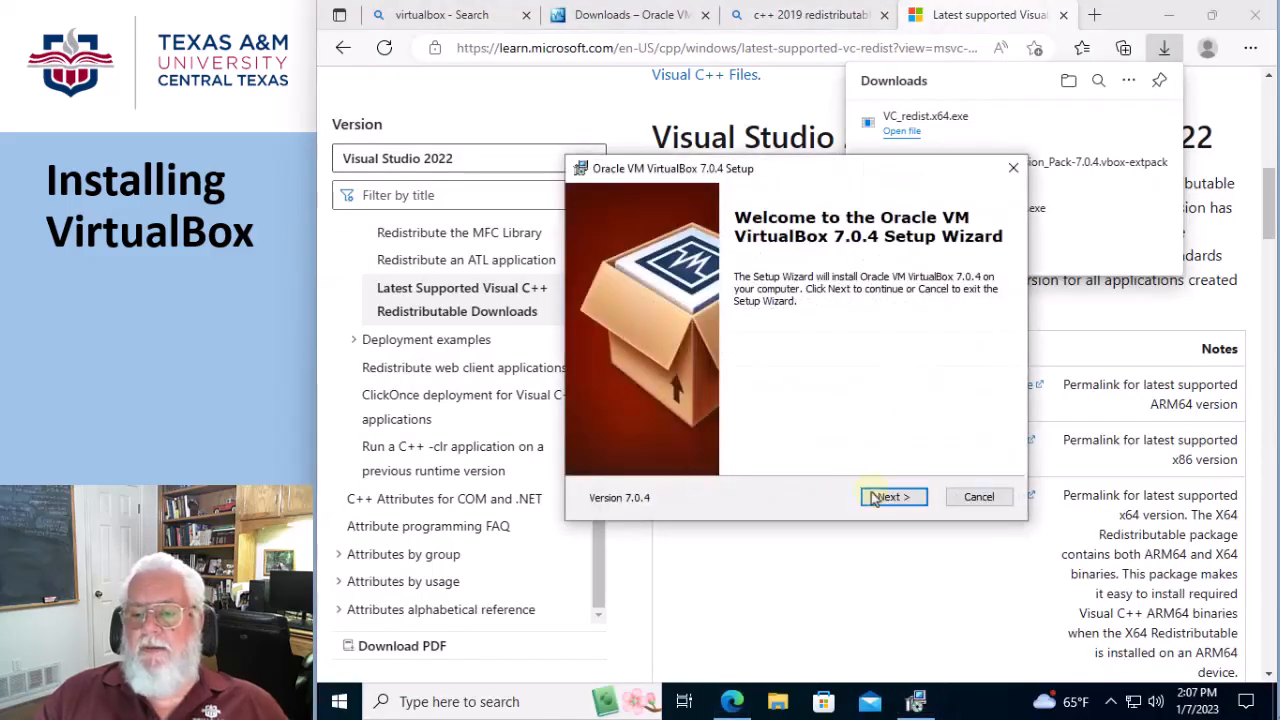
click(862, 497)
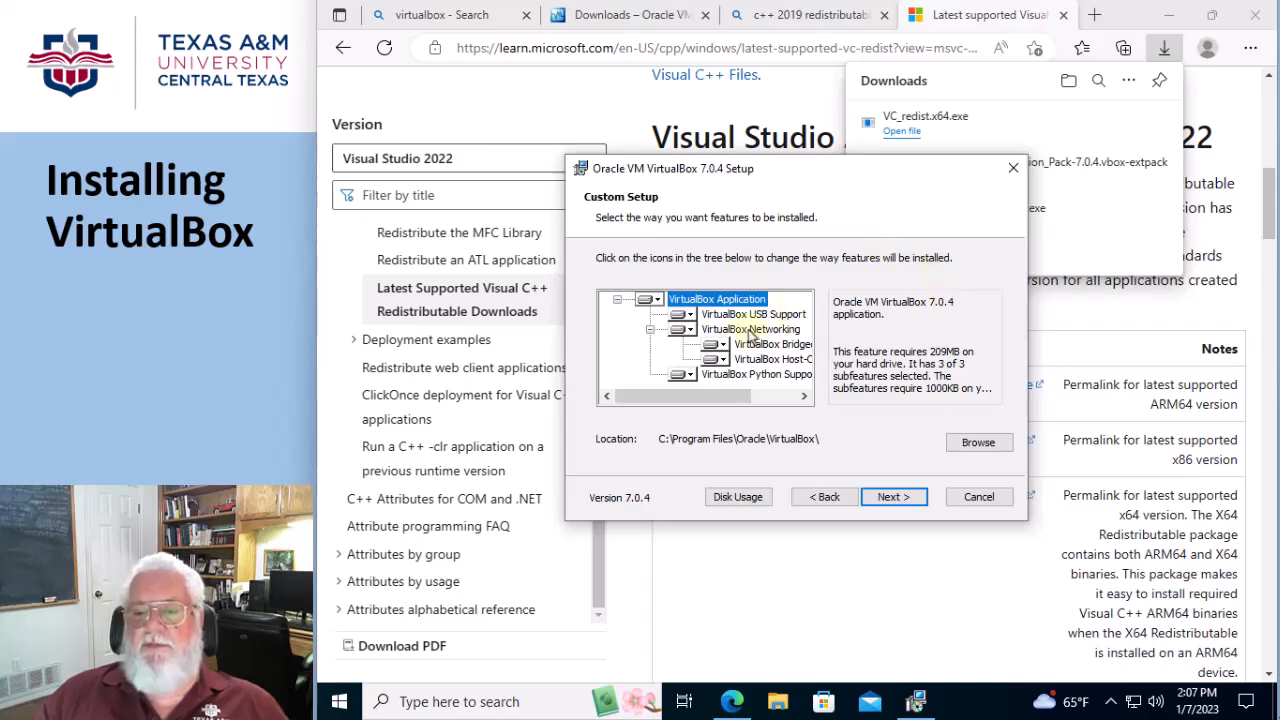
click(893, 497)
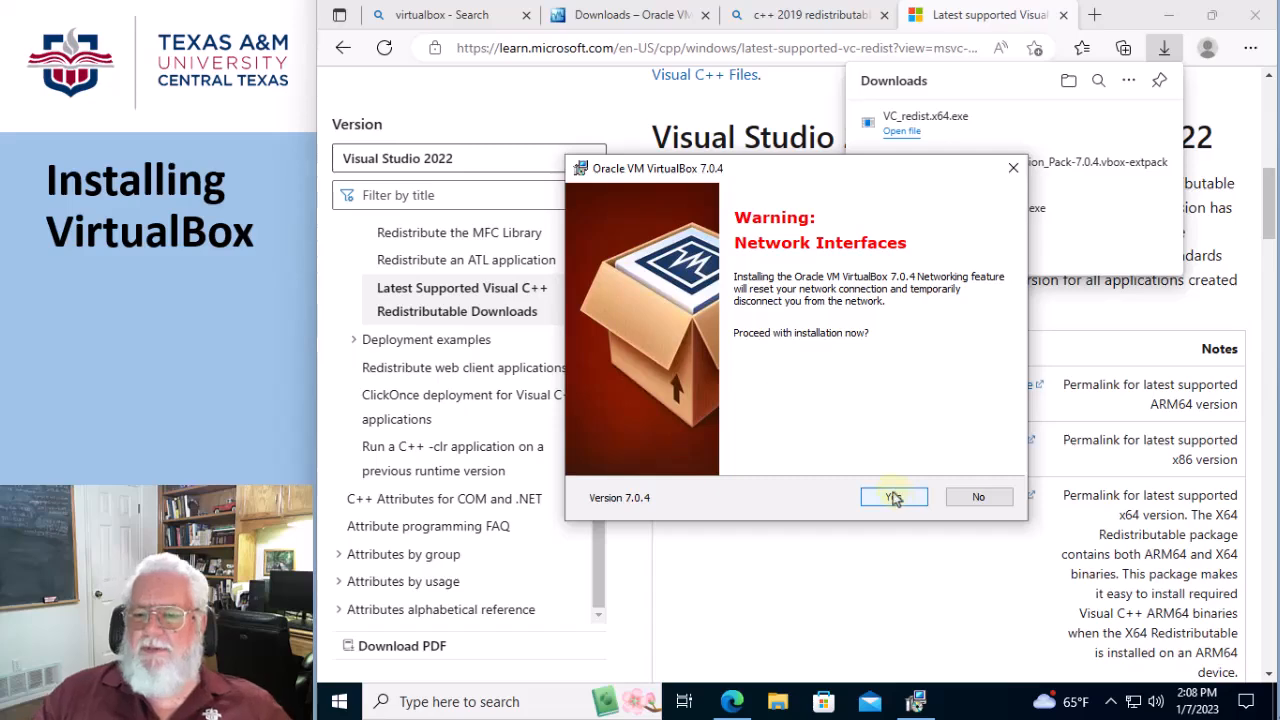
click(893, 497)
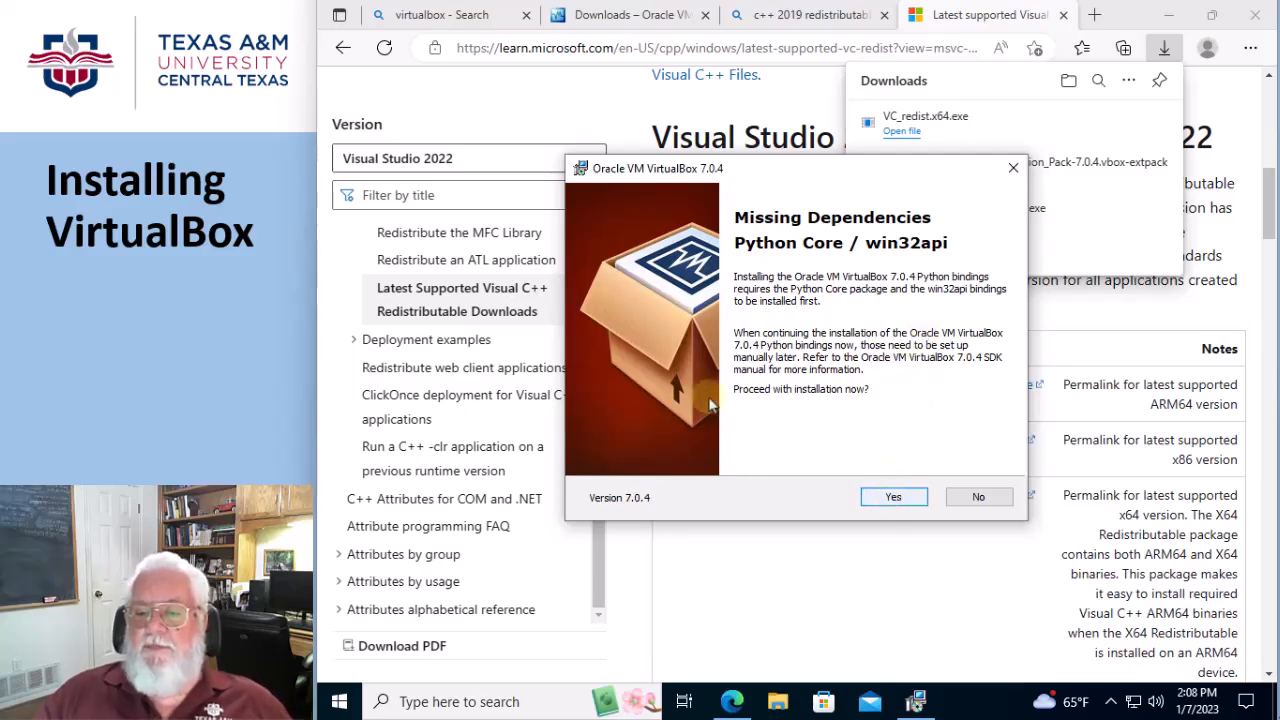
click(890, 500)
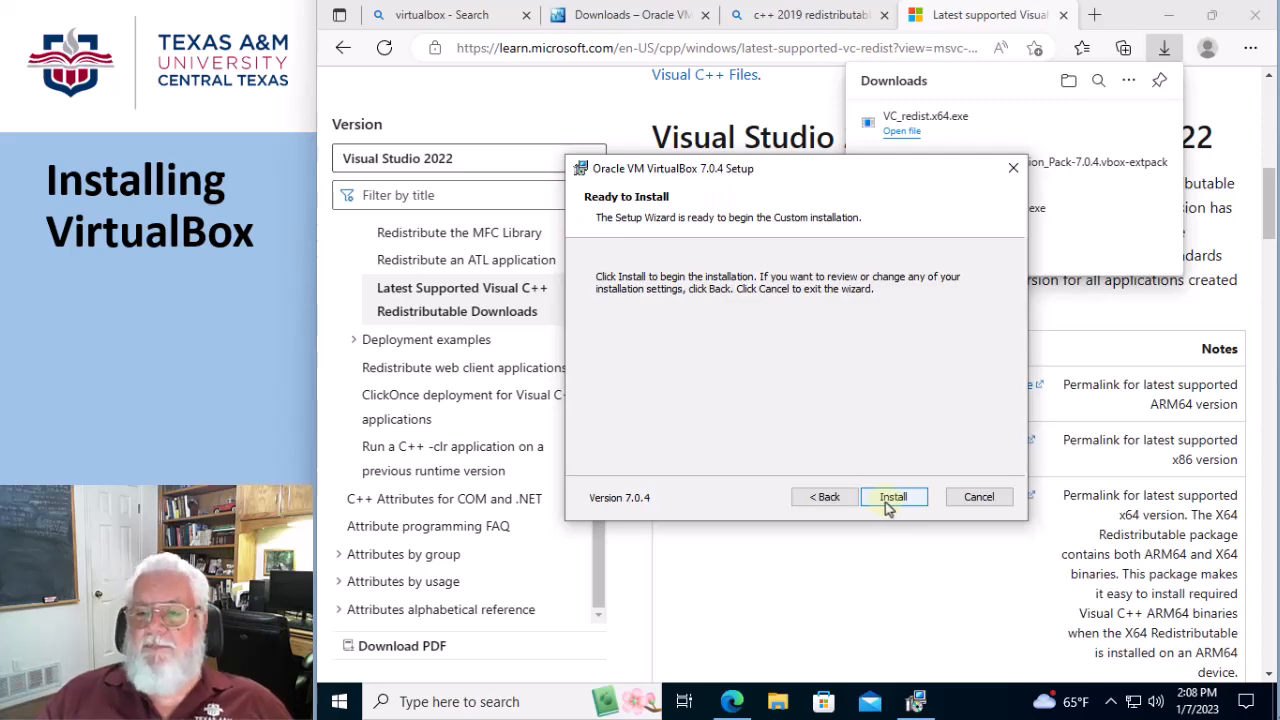
click(887, 500)
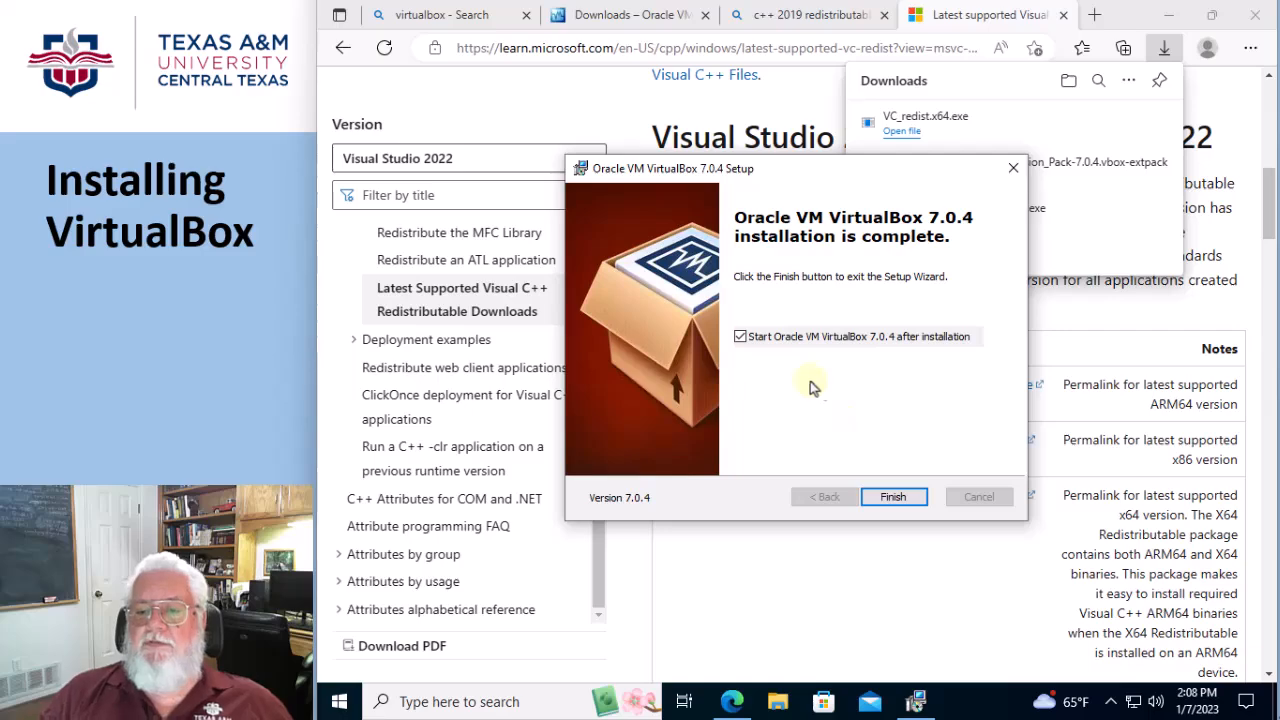
click(741, 338)
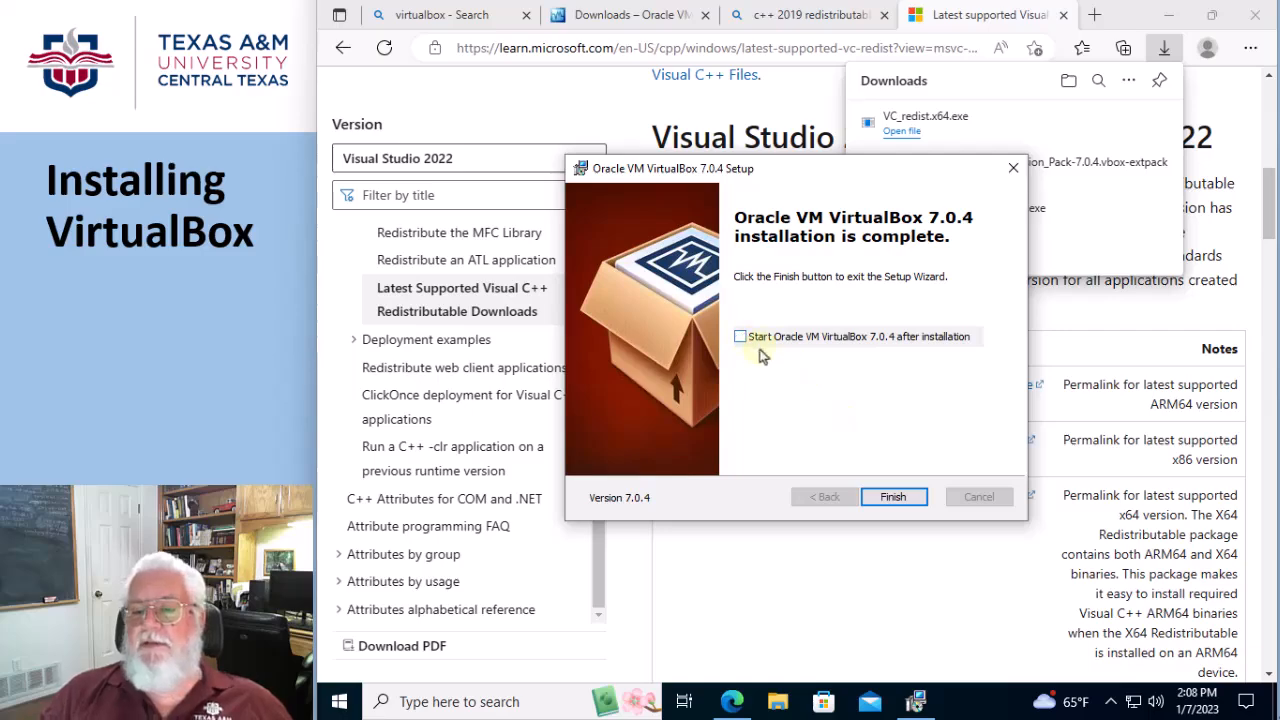
click(893, 497)
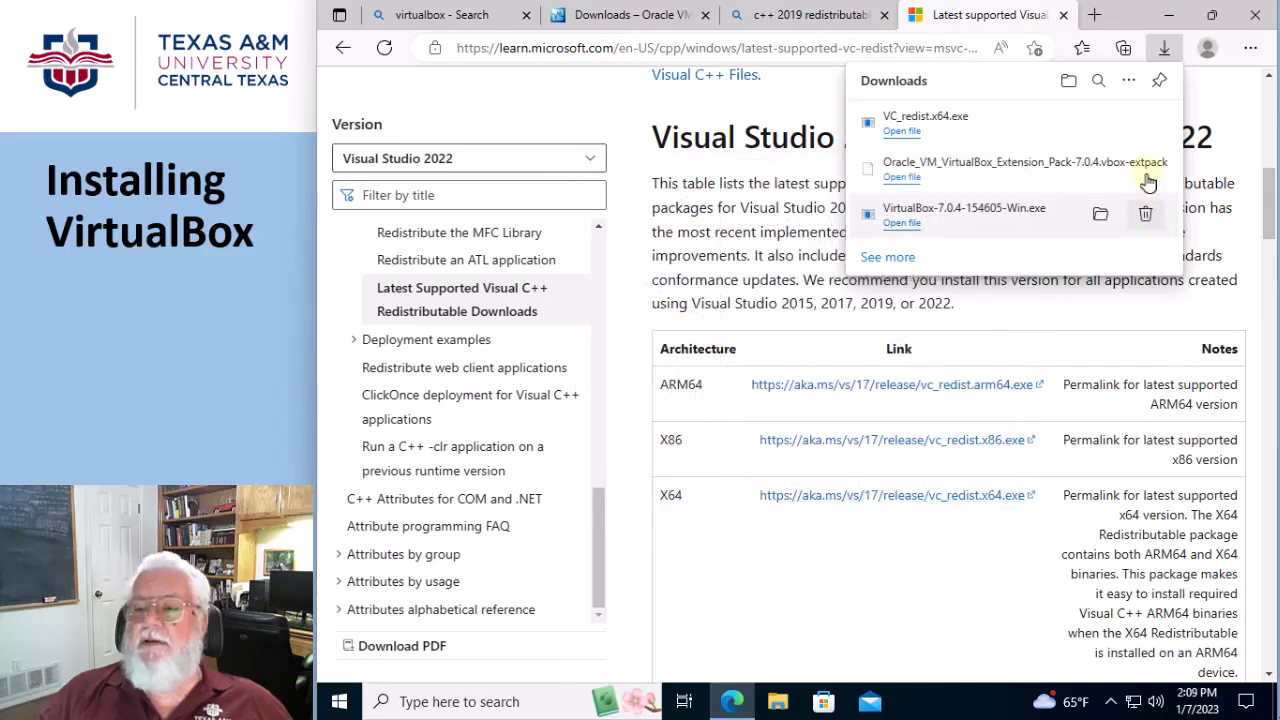
Install the downloaded VirtualBox 7.0.4 Extension Pack, agreeing to its license, and enlarge the VirtualBox Manager window
click(901, 178)
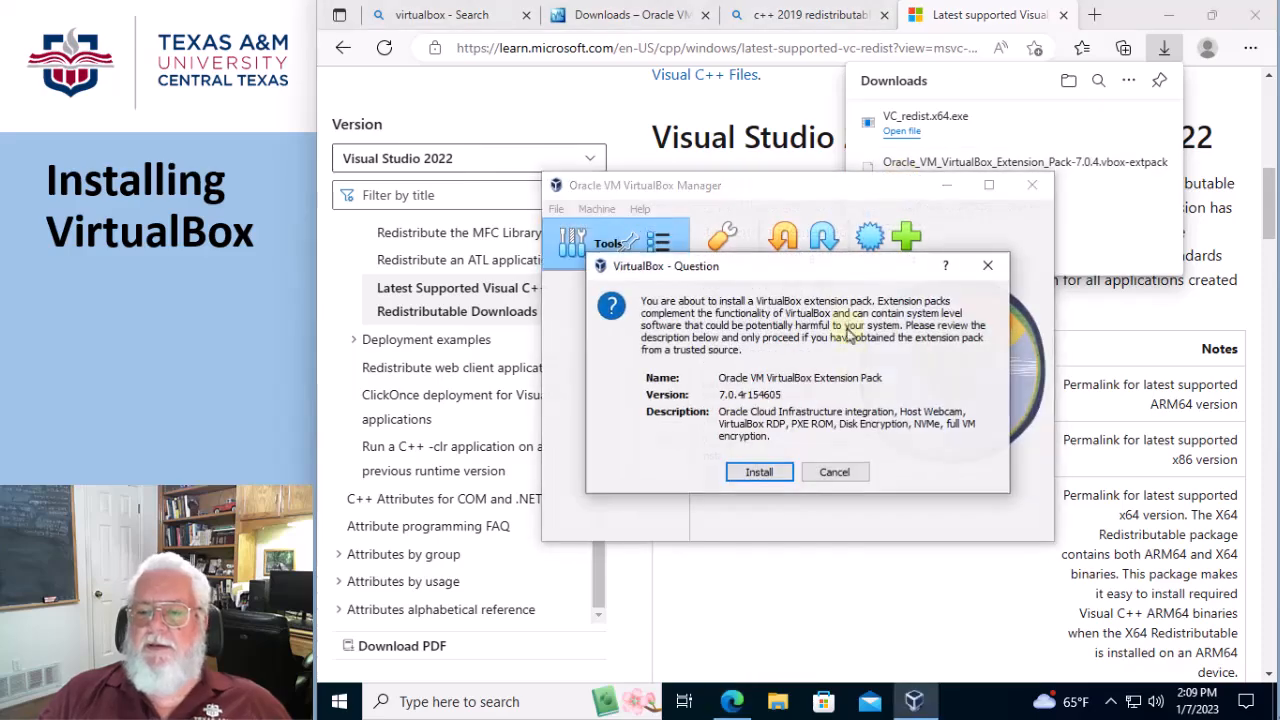
click(757, 473)
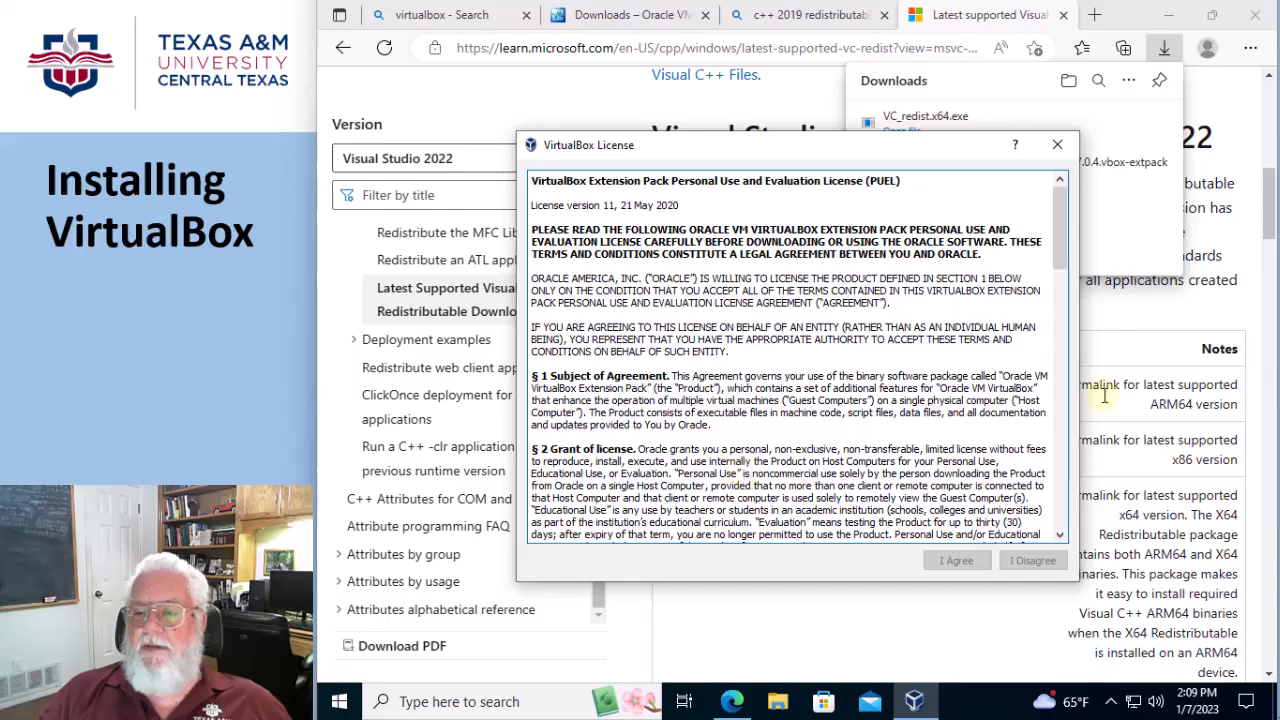
drag(1073, 231, 1070, 489)
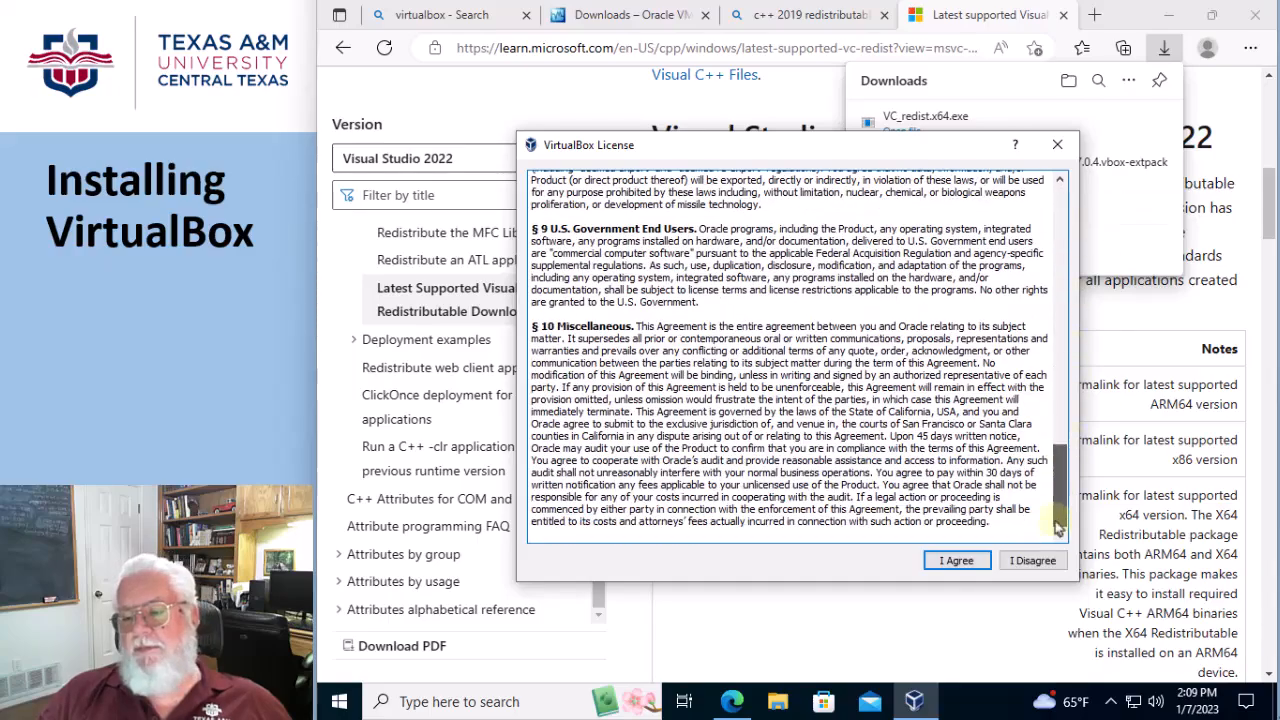
click(955, 561)
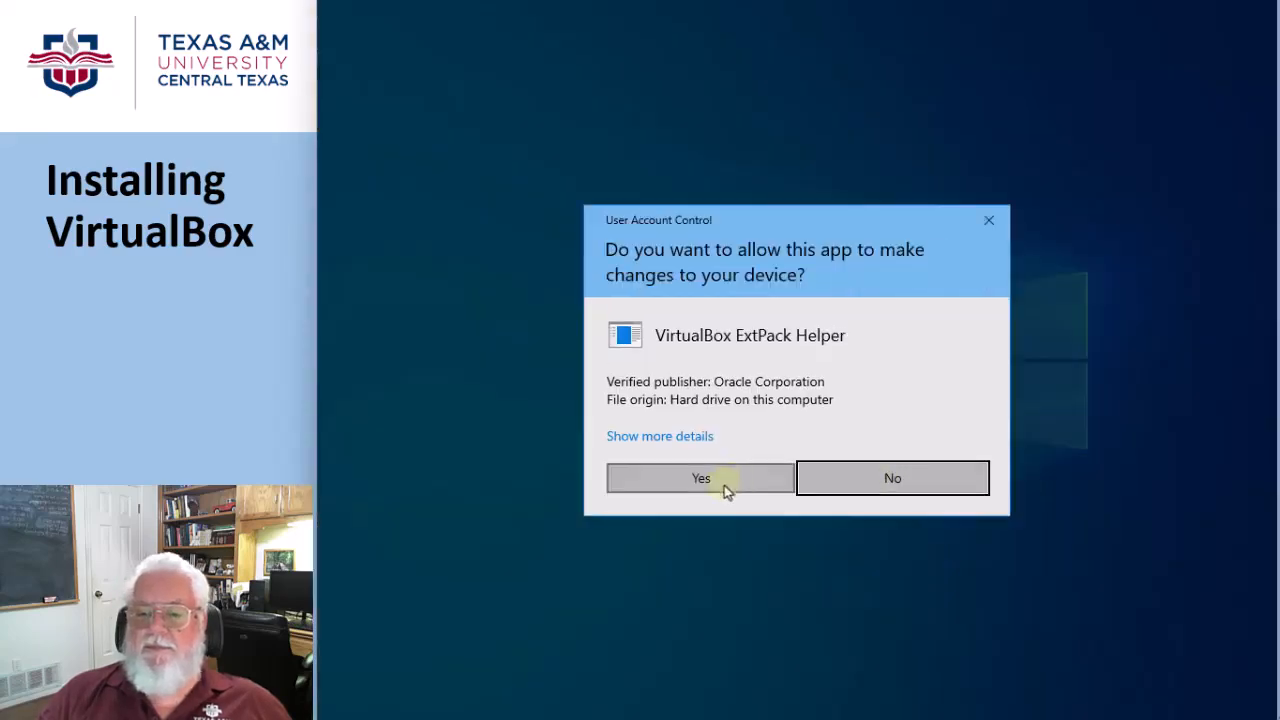
click(728, 486)
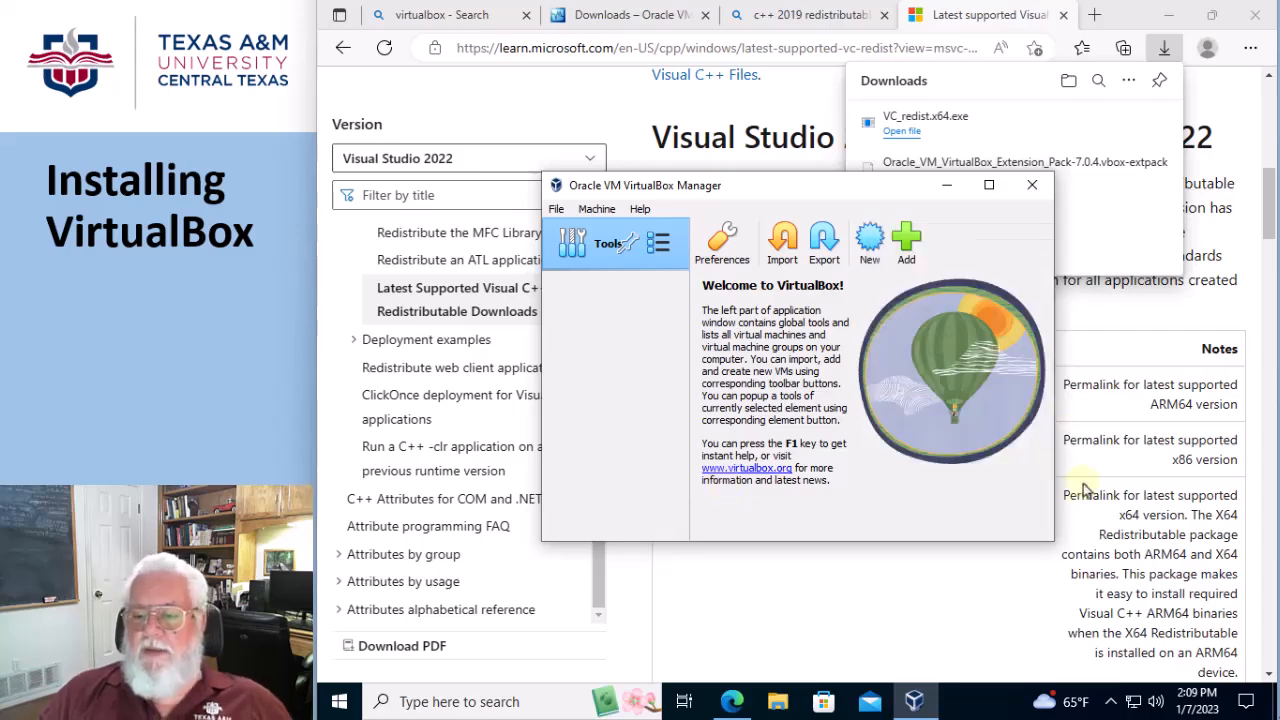
drag(1052, 539, 1166, 627)
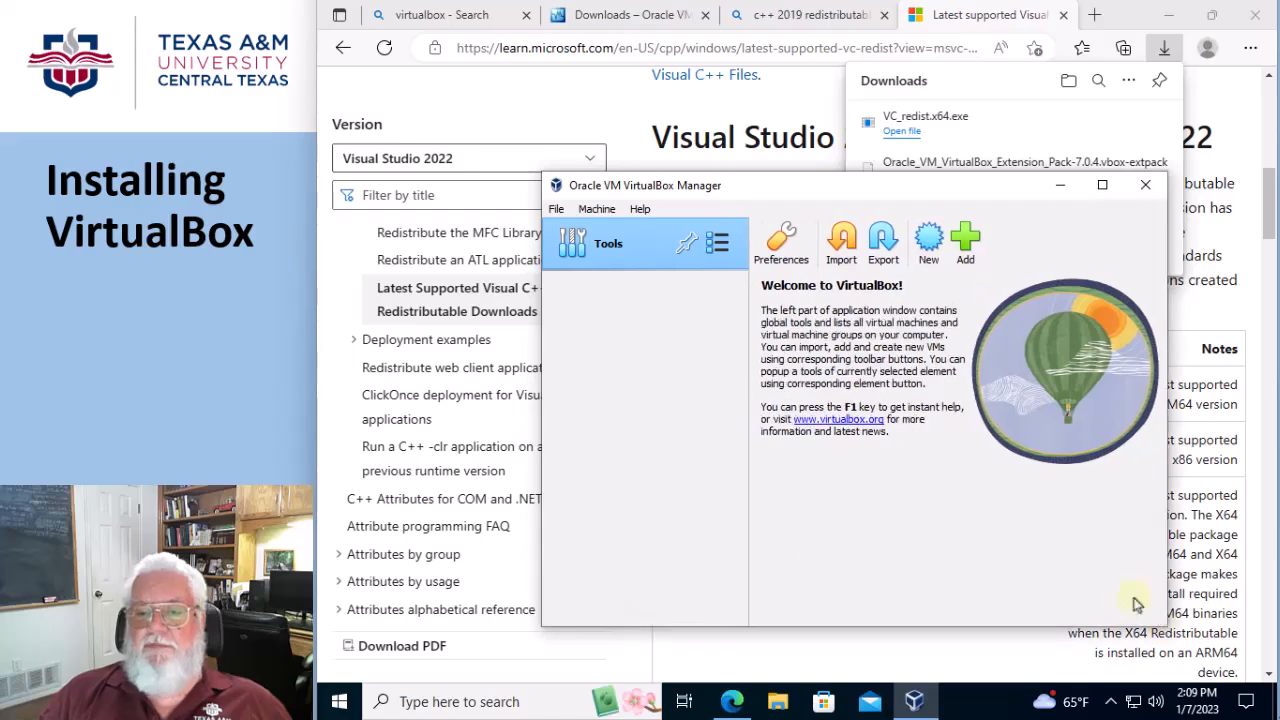
drag(540, 170, 440, 91)
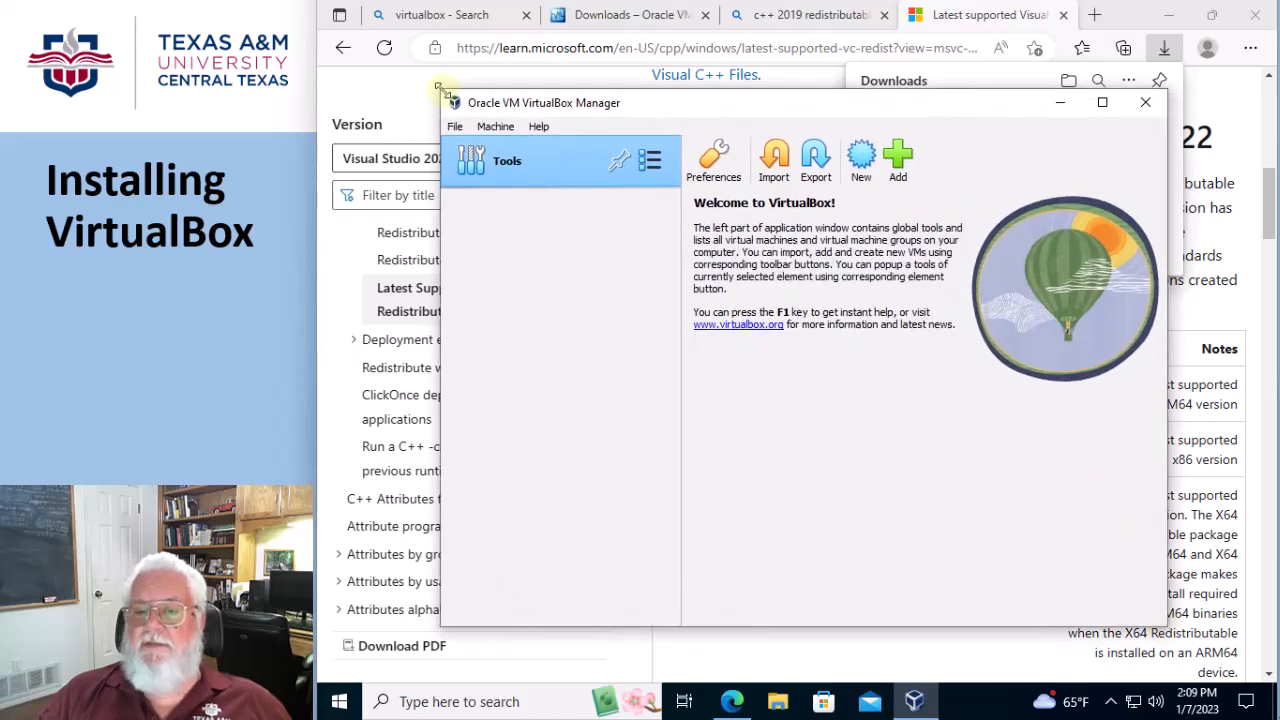